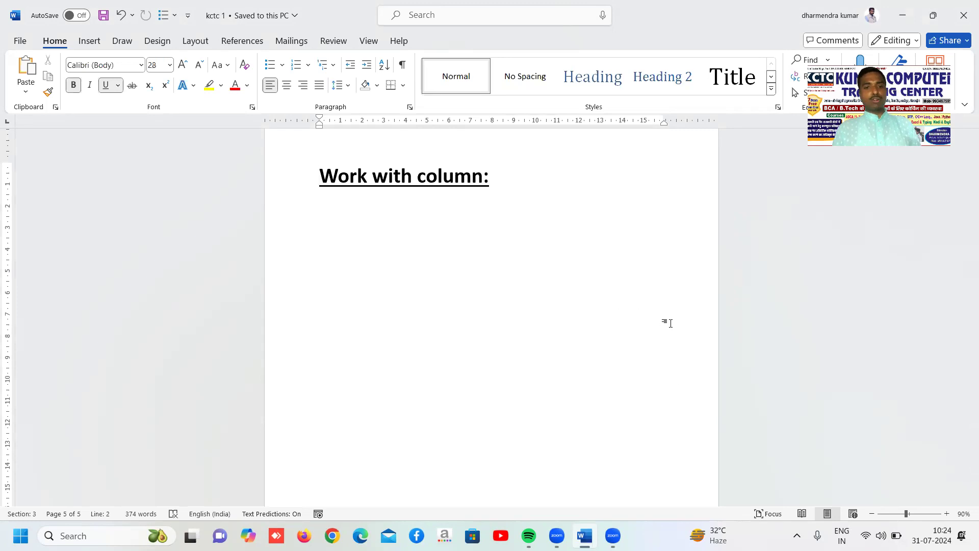
key("Down")
key("Up")
key("Right")
key("Right")
key("Right")
key("Right")
key("Right")
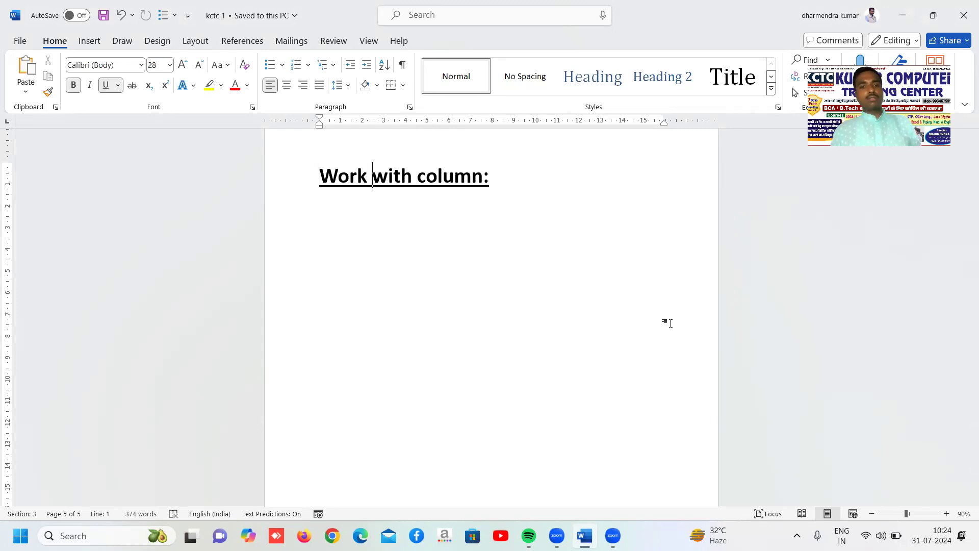
key("Right")
key("Right")
key("Down")
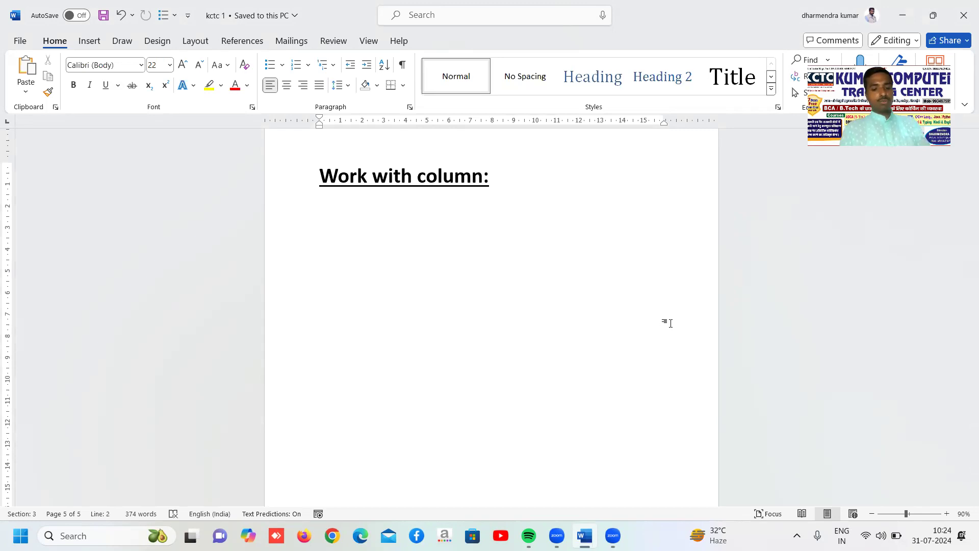
Enter three separate lines below the heading reading "Kctc", "Sitamarhi" and "center"
type("kctc")
key("Return")
type("sitamarhi")
key("Return")
type("center")
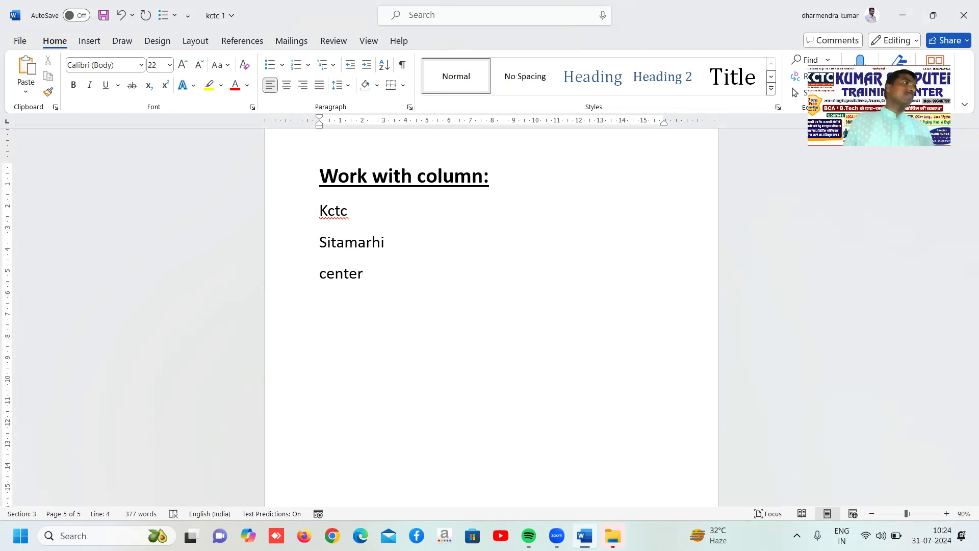
Delete the three sample lines below the "Work with column:" heading, back to the end of the heading
key("BackSpace")
key("BackSpace")
key("BackSpace")
key("BackSpace")
key("BackSpace")
key("BackSpace")
key("BackSpace")
key("BackSpace")
key("BackSpace")
key("BackSpace")
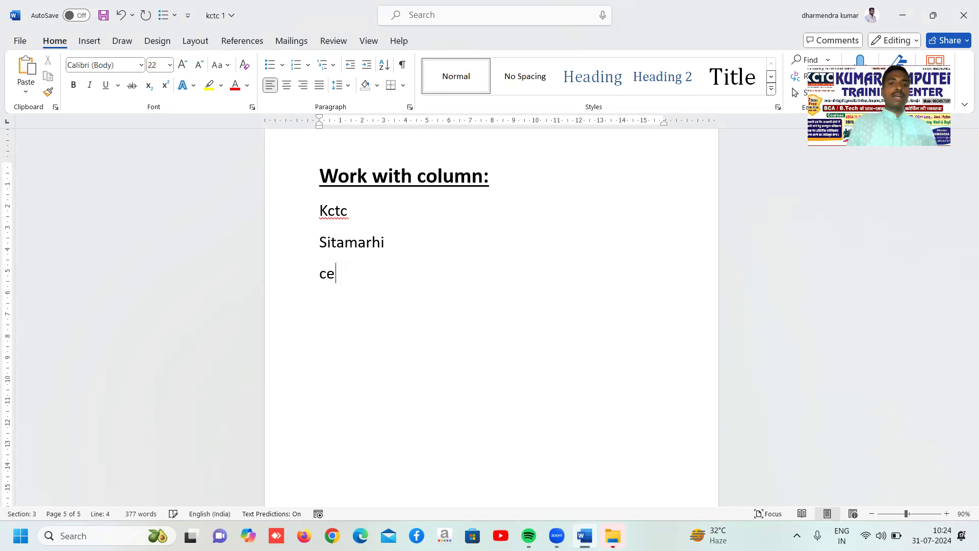
key("BackSpace")
key("BackSpace")
key("BackSpace")
key("BackSpace")
key("BackSpace")
key("BackSpace")
key("BackSpace")
key("BackSpace")
key("BackSpace")
key("BackSpace")
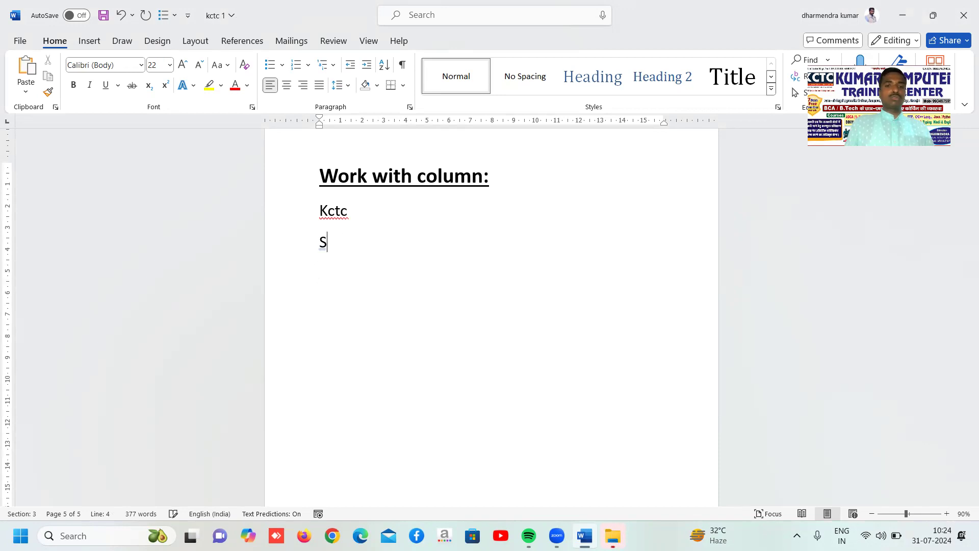
key("BackSpace")
key("BackSpace")
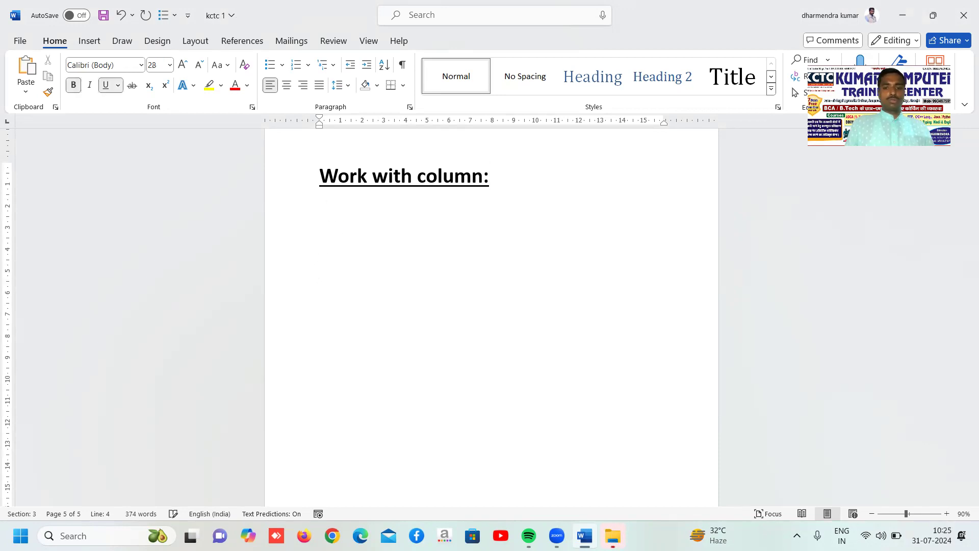
Add a paragraph below the heading filled with the repeated letter "a", running into a fifth line
key("Return")
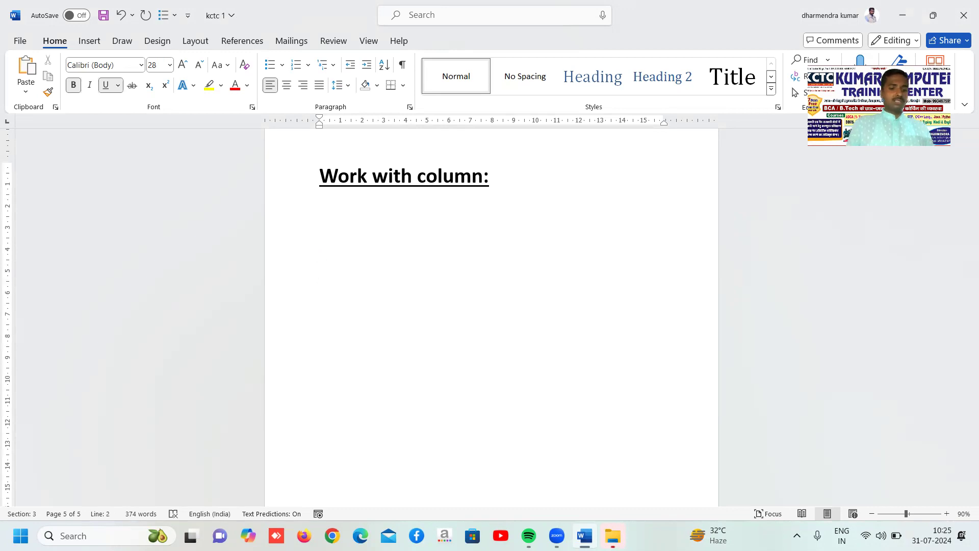
type("a")
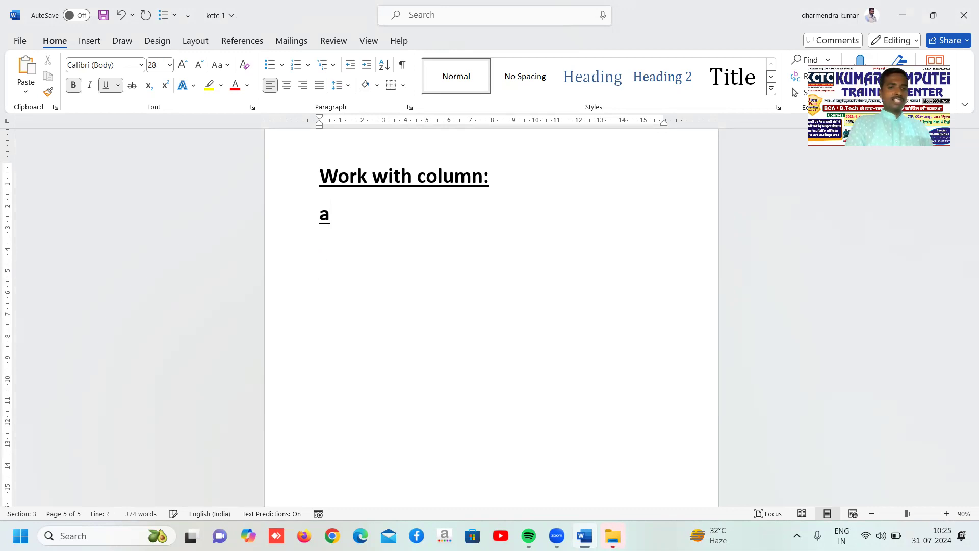
type("aaaaaaaaaaaaaaaaaaaaaaaaaaaaaaaaaaaaaaaaaaaaaaaa")
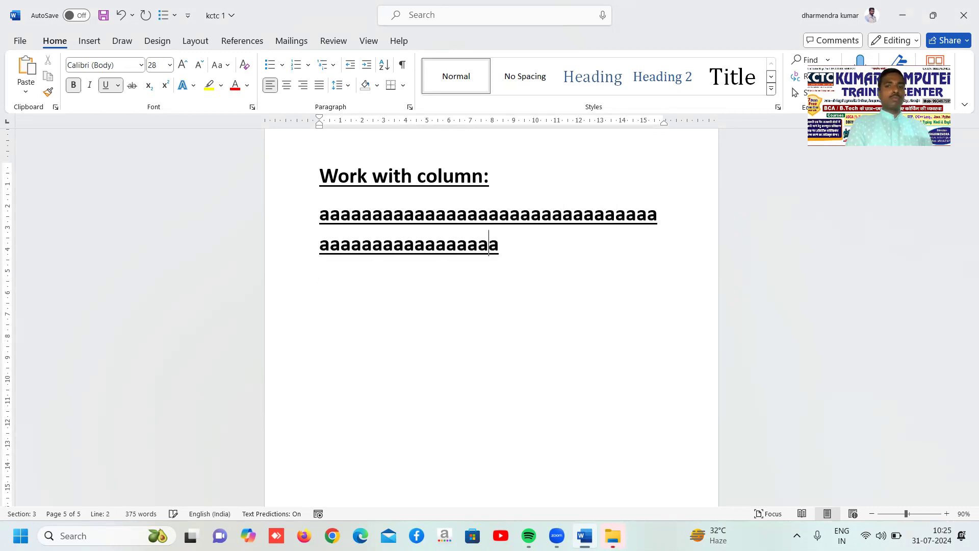
type("aaaaaaaaaaaaaaaaaaaaaaaaaaaaaaaaaaaaaaaaaaaaaaaaaaaaaaaaaaaaaa")
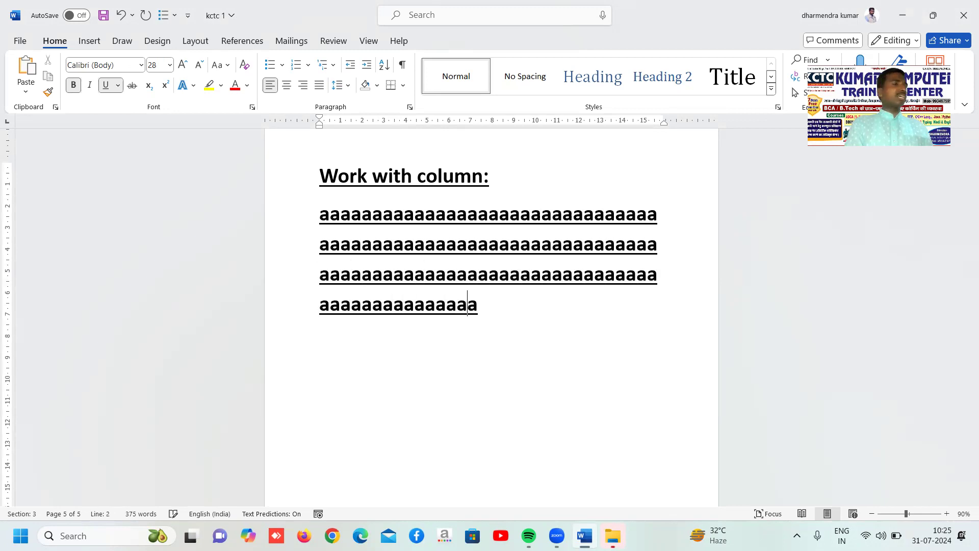
type("aaaaaaaaaaaaaaaaaaaaaaaaaaaaaaaaaaaaaaaaaaaaaaaaaaaa")
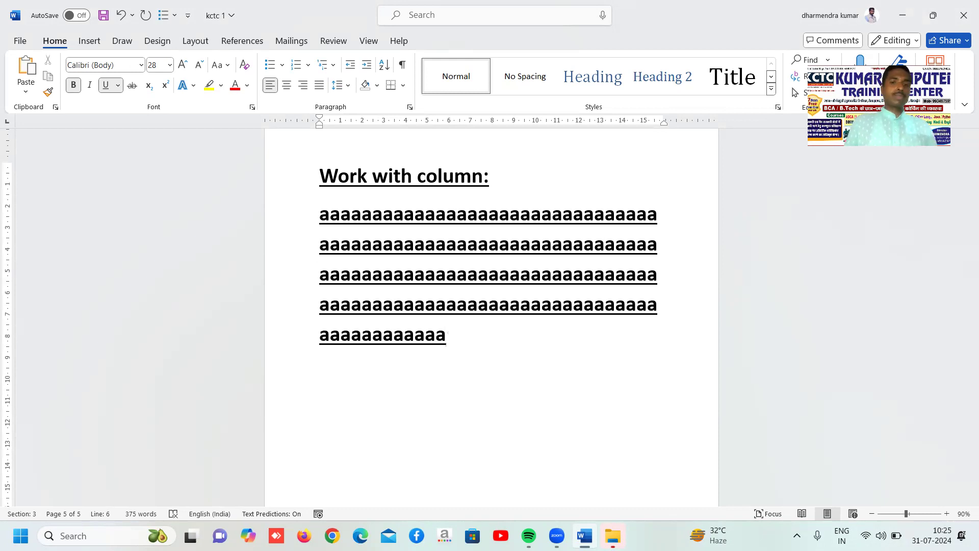
Select the whole repeated-letter paragraph backward from its end to its start, then clear the selection
key("shift+Left")
key("shift+Left")
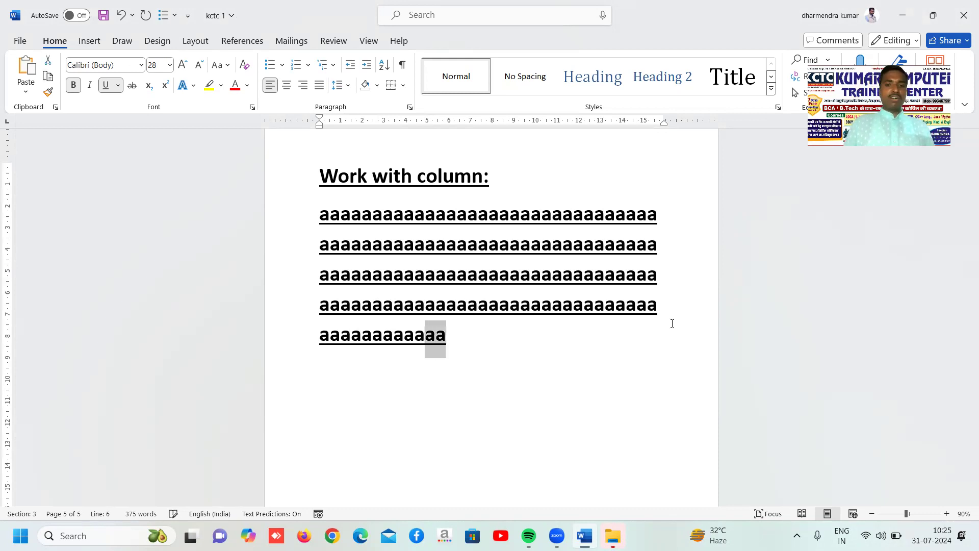
key("shift+Left")
key("shift+Left")
key("shift+Left")
key("shift+Left")
key("shift+Left")
key("shift+Left")
key("shift+Left")
key("shift+Left")
key("shift+Left")
key("shift+Left")
key("shift+Left")
key("shift+Left")
key("shift+Left")
key("shift+Left")
key("shift+Left")
key("shift+Left")
key("shift+Left")
key("shift+Left")
key("shift+Left")
key("shift+Left")
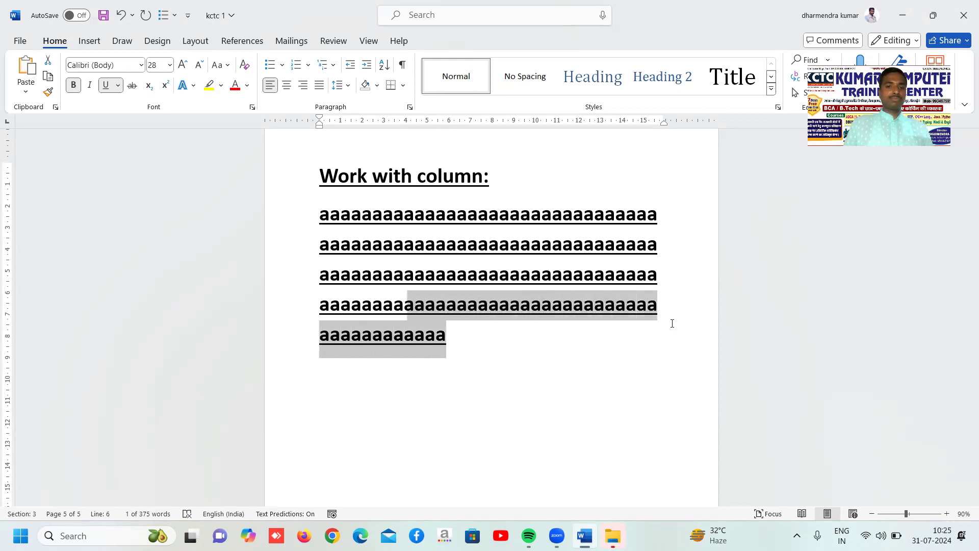
key("shift+Left")
key("shift+Left")
key("shift+Left")
key("shift+Left")
key("shift+Left")
key("shift+Left")
key("shift+Left")
key("shift+Left")
key("shift+Left")
key("shift+Left")
key("shift+Left")
key("shift+Left")
key("shift+Left")
key("shift+Left")
key("shift+Left")
key("shift+Left")
key("shift+Left")
key("shift+Left")
key("shift+Left")
key("shift+Left")
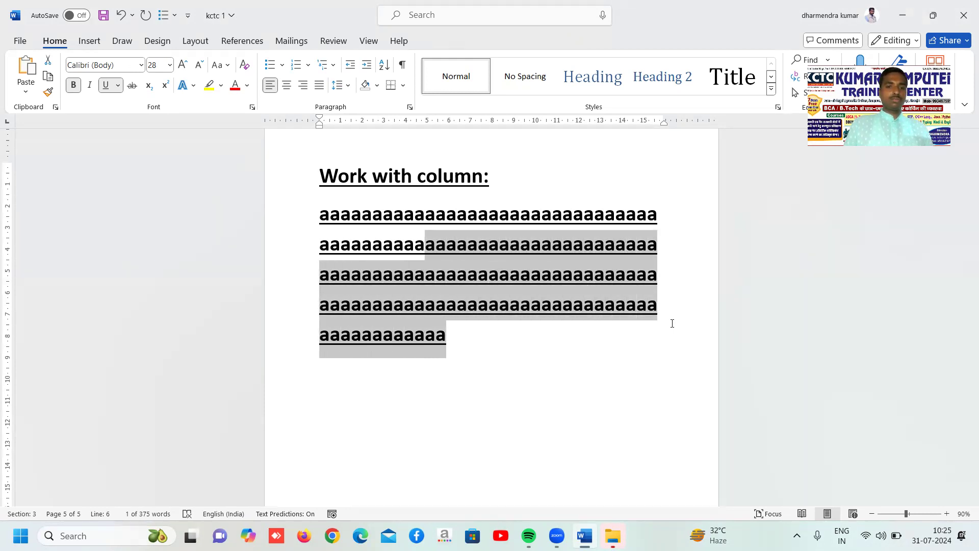
key("shift+Left")
key("shift+Left")
key("shift+Left")
key("shift+Left")
key("shift+Left")
key("shift+Left")
key("shift+Left")
key("shift+Left")
key("shift+Left")
key("shift+Left")
key("shift+Left")
key("shift+Left")
key("shift+Left")
key("shift+Left")
key("shift+Left")
key("shift+Left")
key("shift+Left")
key("shift+Left")
key("shift+Left")
key("shift+Left")
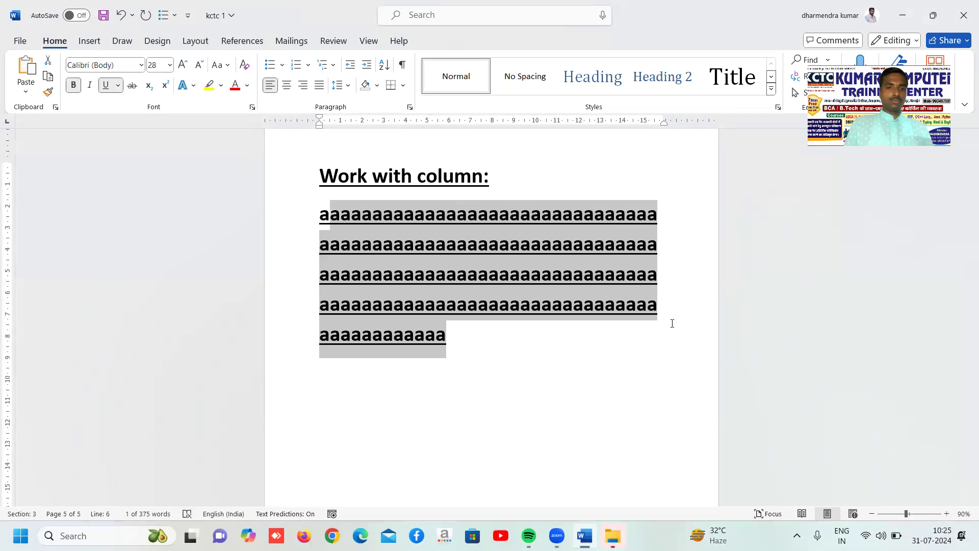
key("shift+Left")
key("Right")
Lay out the entire repeated-letter paragraph below the heading in two columns
key("Up")
key("Up")
key("Up")
key("Up")
key("Left")
key("Up")
key("Right")
key("Right")
key("Right")
key("Left")
key("shift+Right")
key("shift+Right")
key("shift+Right")
key("shift+Right")
key("shift+Right")
key("shift+Right")
key("shift+Right")
key("shift+Right")
key("shift+Right")
key("shift+Right")
key("shift+Right")
key("shift+Right")
key("shift+Right")
key("shift+Right")
key("shift+Right")
key("shift+Right")
key("shift+Right")
key("shift+Right")
key("shift+Right")
key("shift+Down")
key("shift+Down")
key("shift+Down")
key("shift+Down")
key("shift+Down")
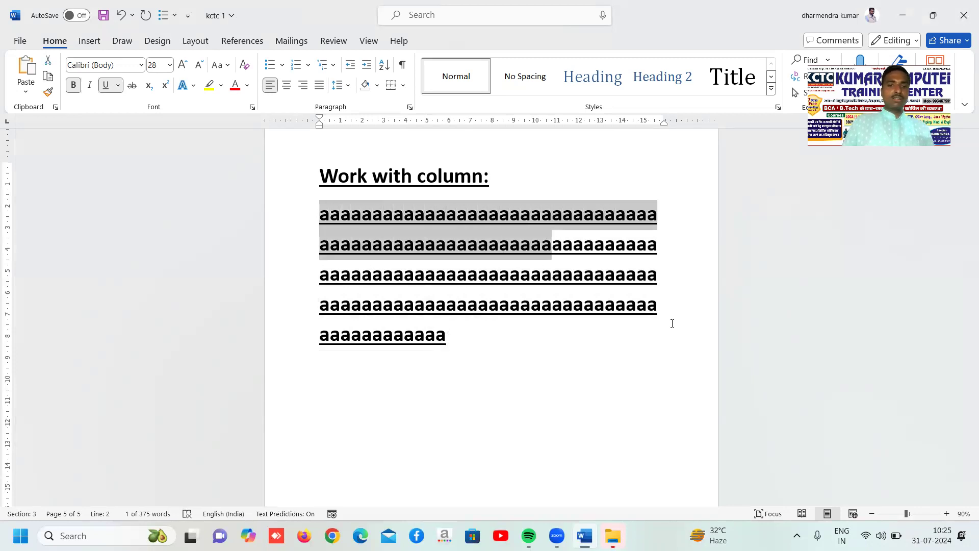
key("shift+Left")
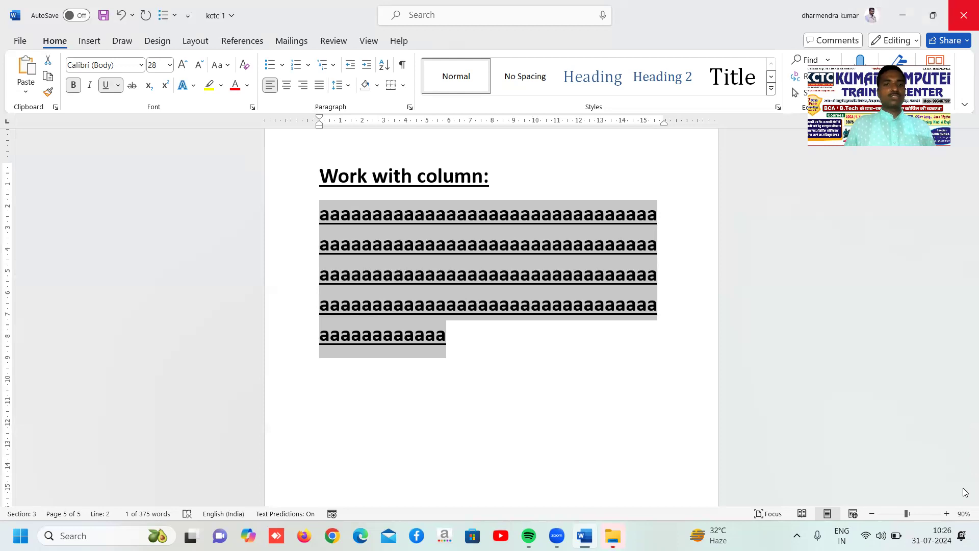
left_click(194, 41)
left_click(128, 88)
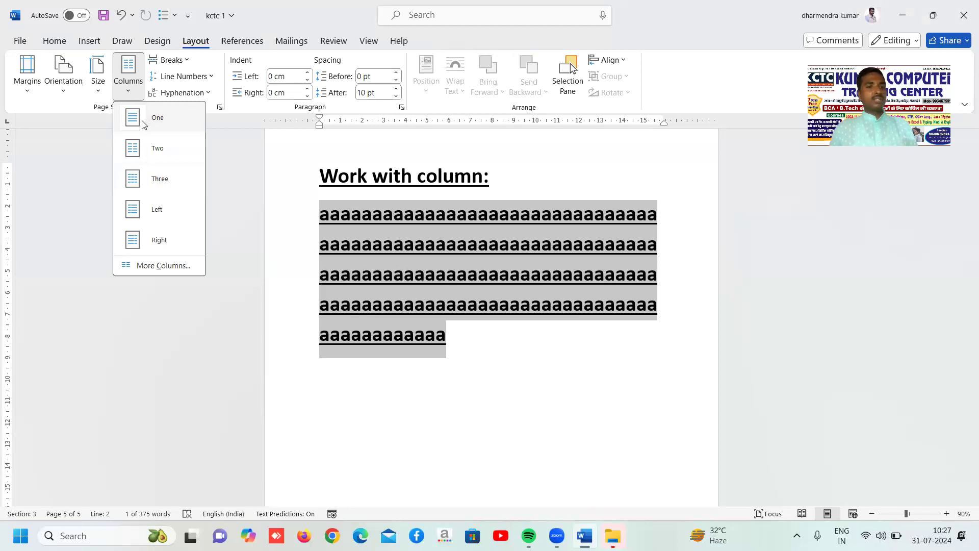
left_click(149, 153)
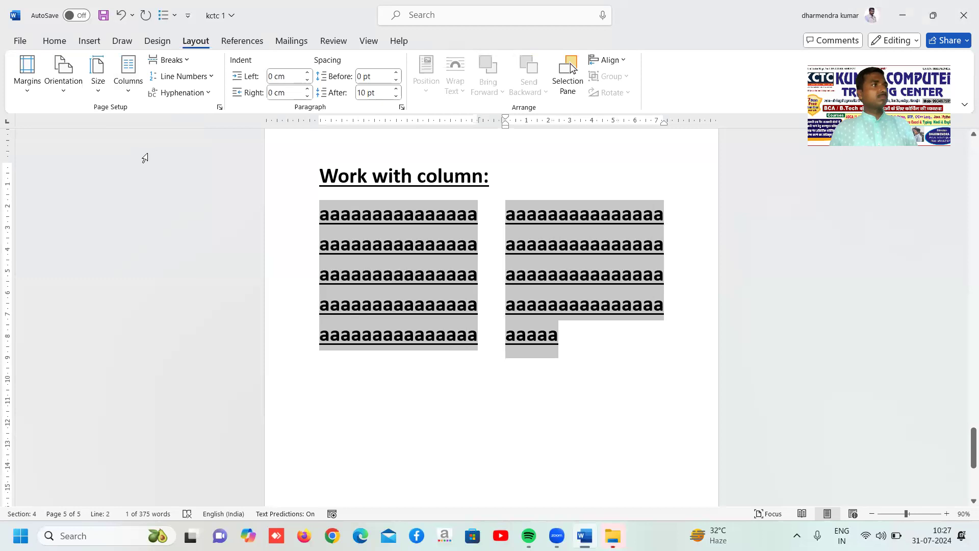
Break the text at the end of the first column and insert short filler lines "Fgfgfgf", "Gf", "Gf", "G" and "f" there
left_click(484, 348)
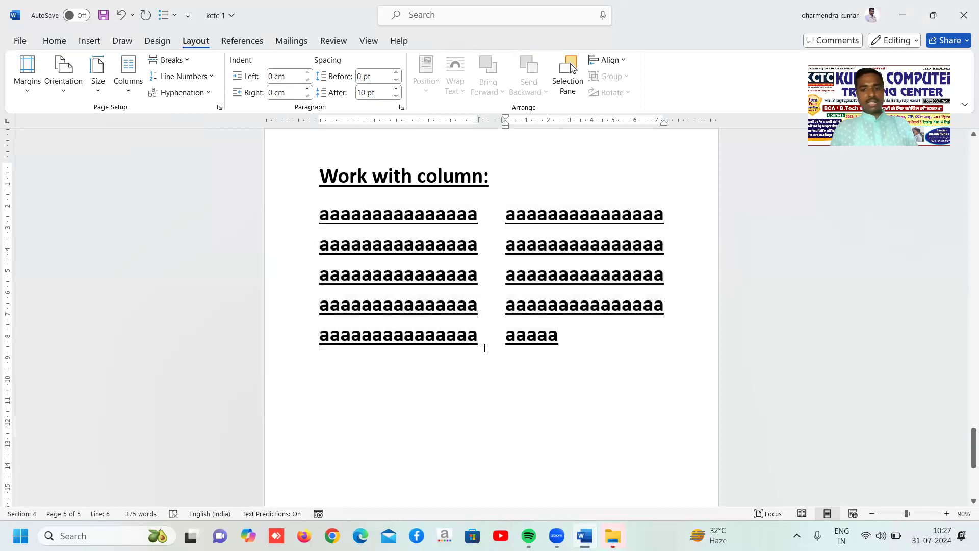
key("Return")
type("fgfgfgf")
key("Return")
type("gf")
key("Return")
type("g")
key("Return")
type("f")
Add short filler lines at the end of the two-column text: "fgjgjgj", "gjg", "jhg", "jh" and several "hj" lines
key("ctrl+End")
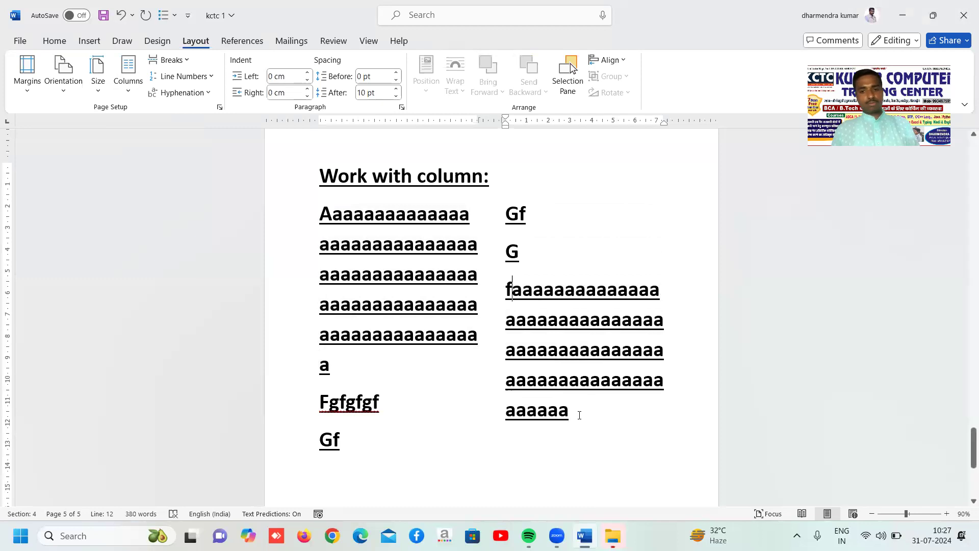
type("fgjgjgj gjg jhg")
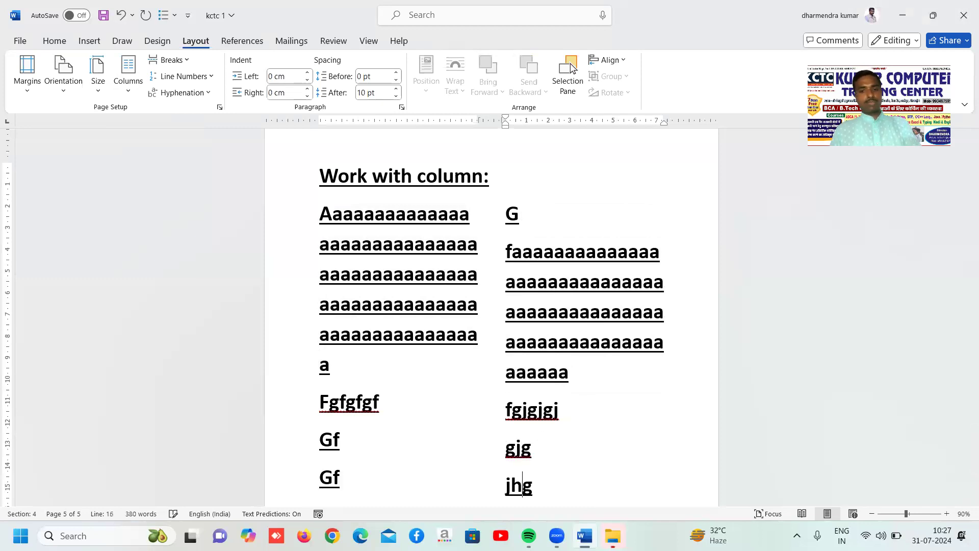
type(" jh hj hj hj hj")
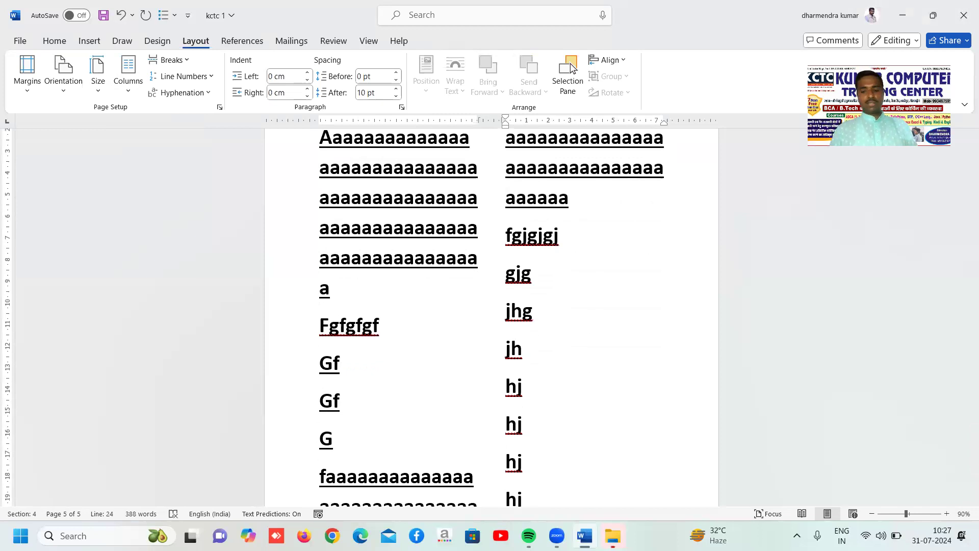
Undo the recently added filler text back to the point where only the lines "Fgfgfgf" and "Gf" had been inserted
key("ctrl+z")
key("ctrl+z")
key("ctrl+z")
key("ctrl+z")
key("ctrl+z")
key("ctrl+z")
key("ctrl+z")
key("ctrl+z")
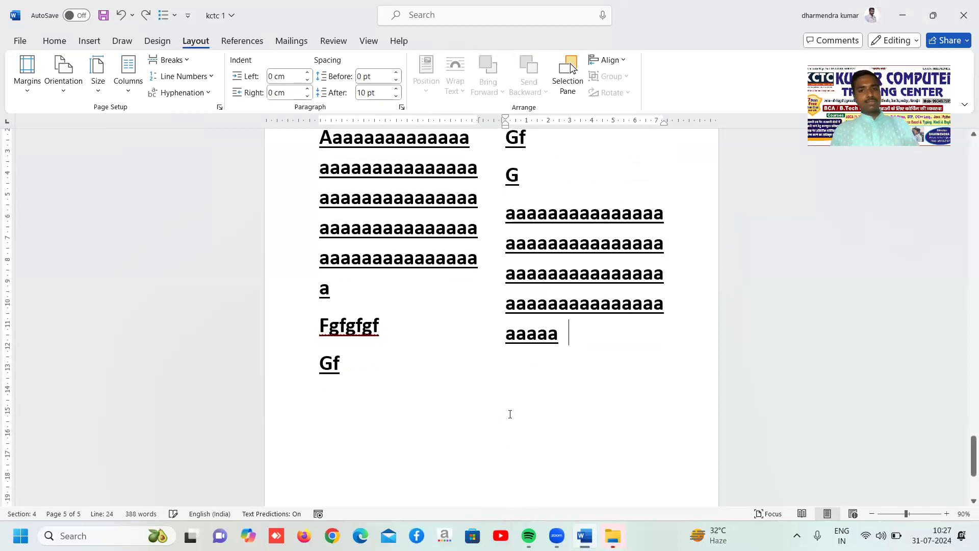
Select all the two-column text below the "Work with column:" heading and lay it out in three columns
scroll(411, 370, "up", 3)
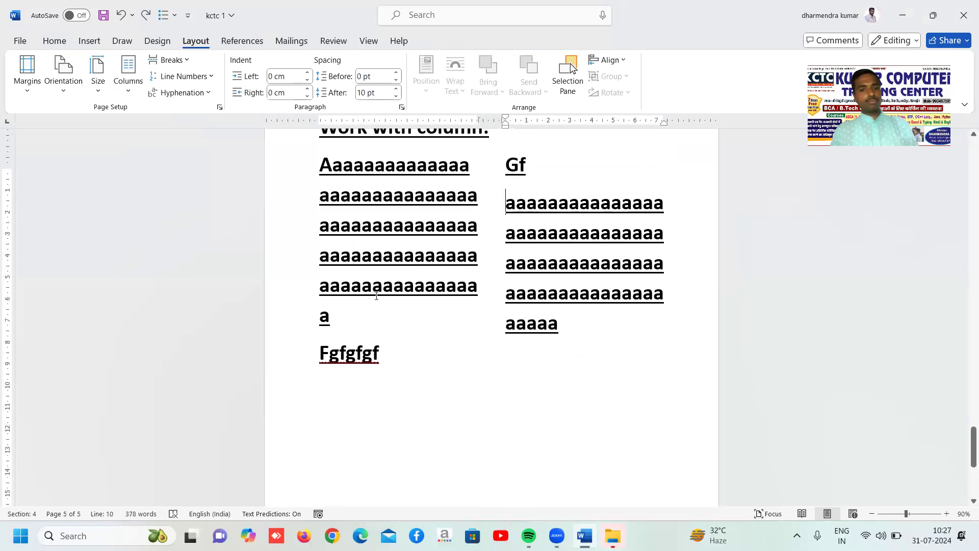
left_click_drag(323, 219, 555, 401)
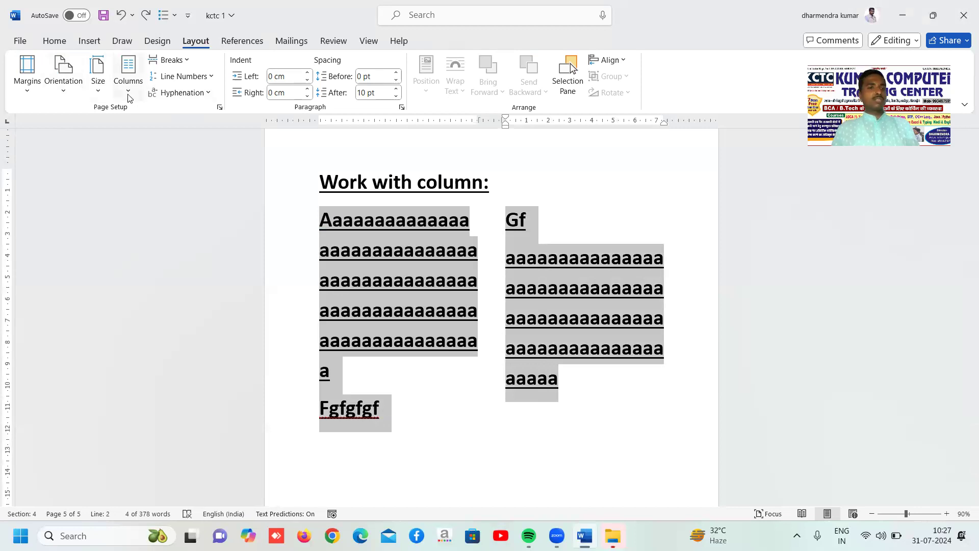
left_click(128, 81)
left_click(154, 184)
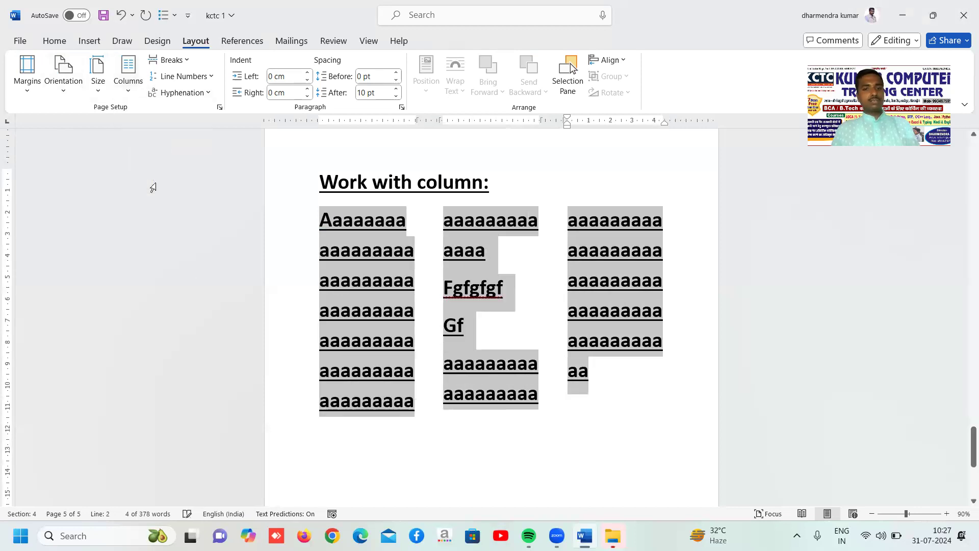
Apply the Left column preset to the selected text, followed by the Right preset
left_click(129, 86)
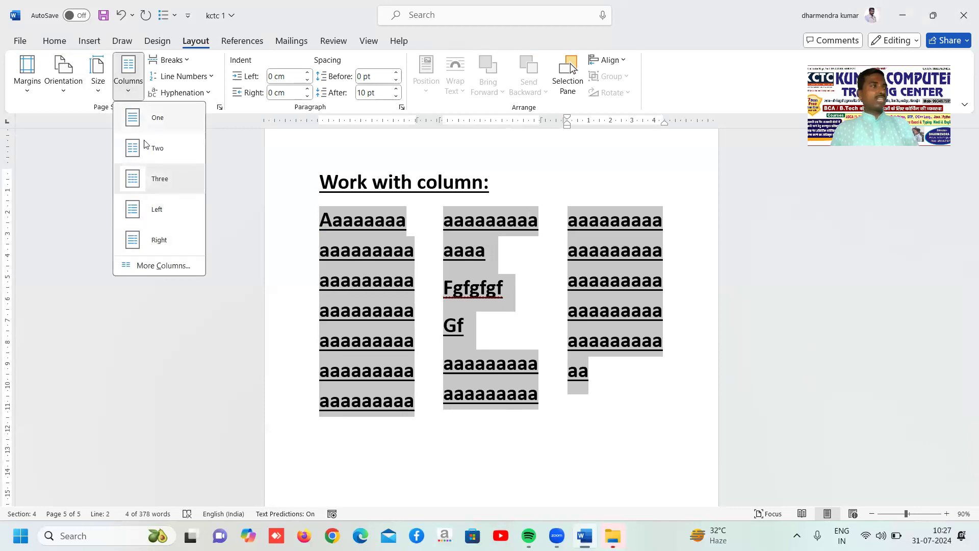
left_click(146, 211)
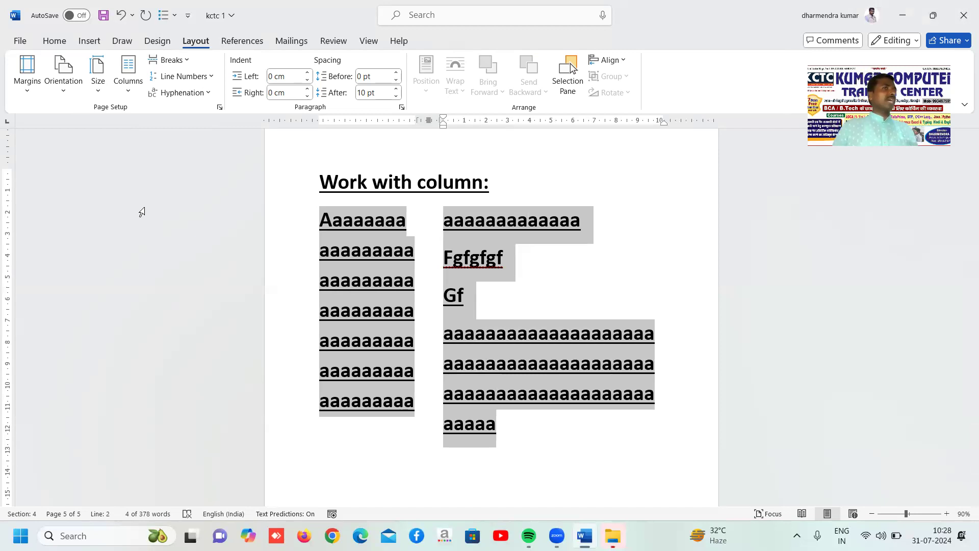
left_click(132, 90)
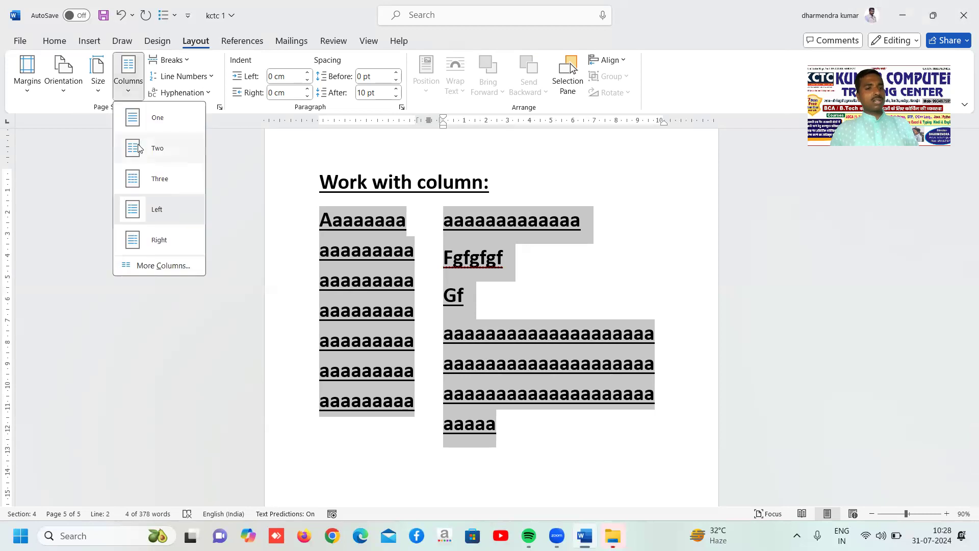
left_click(159, 241)
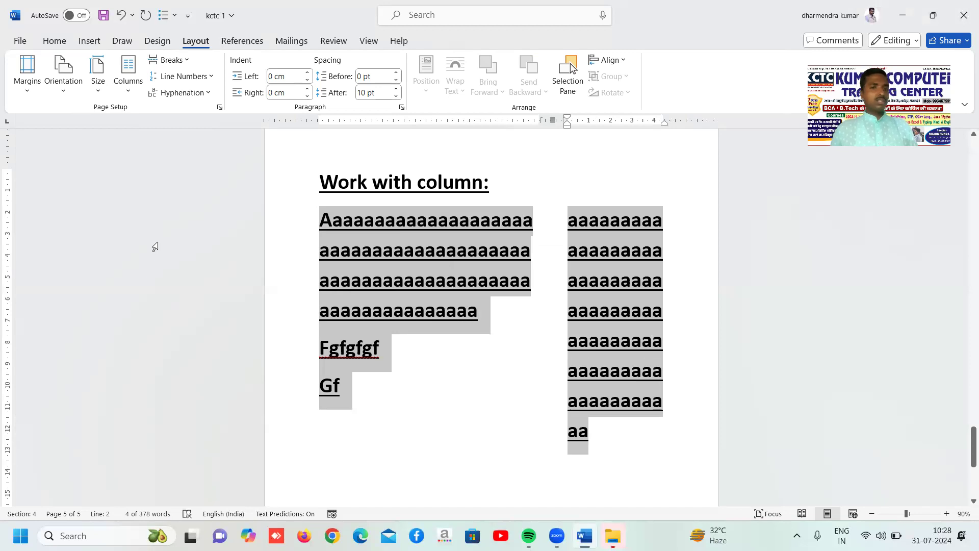
Set the number of columns to 5 in the detailed column settings and review the width and spacing of all five columns
left_click(129, 85)
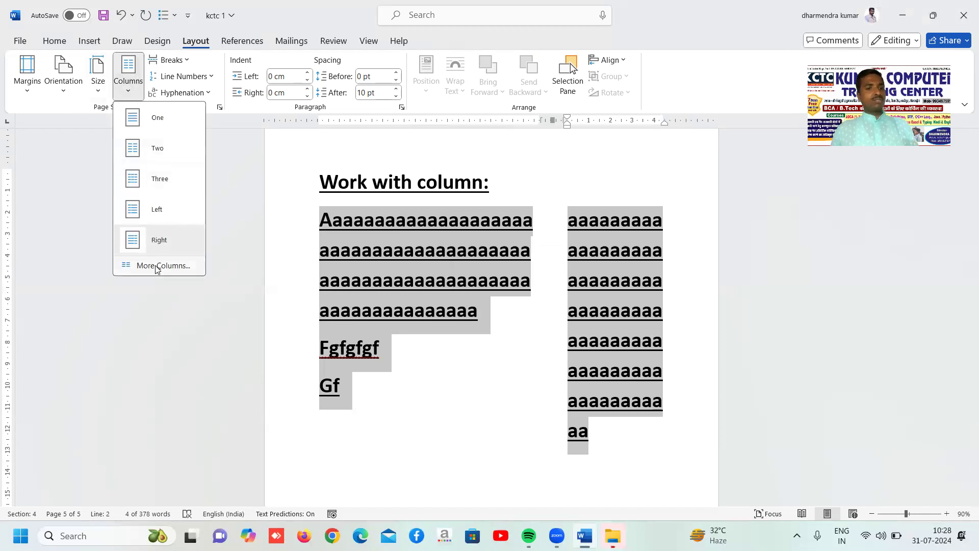
left_click(156, 266)
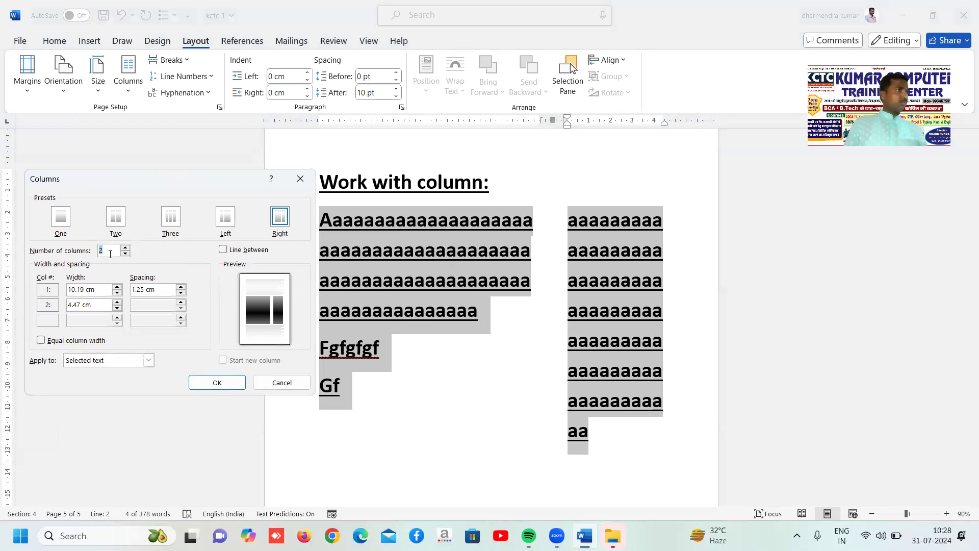
type("5")
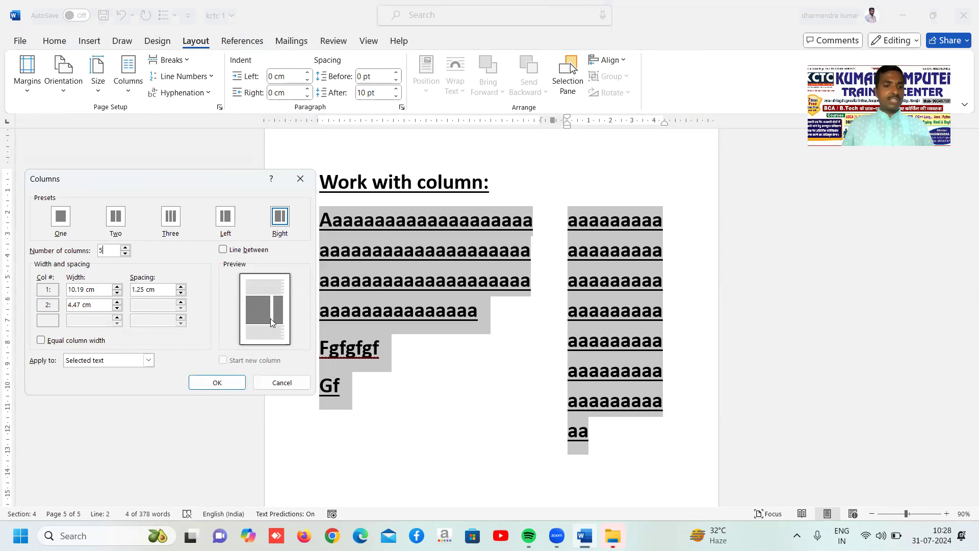
left_click(160, 289)
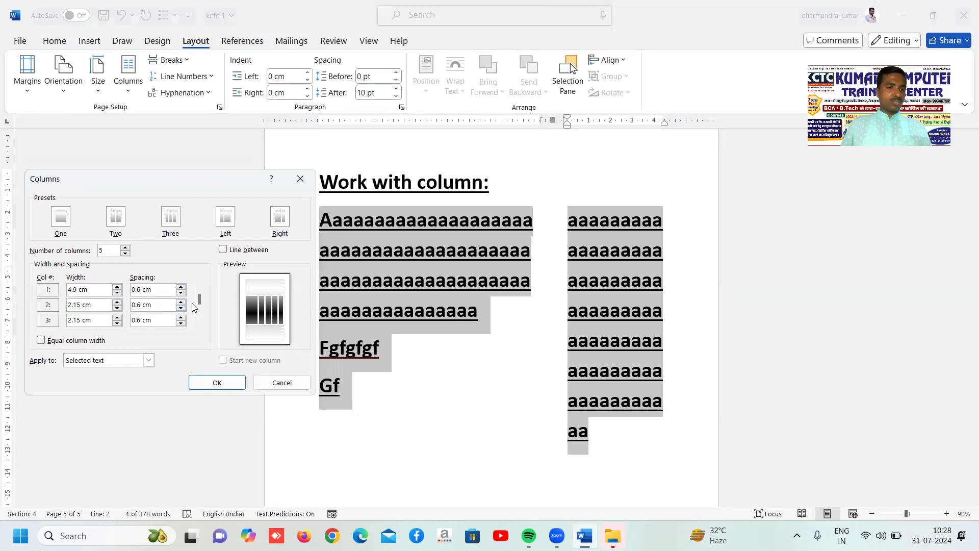
left_click(199, 321)
left_click(199, 322)
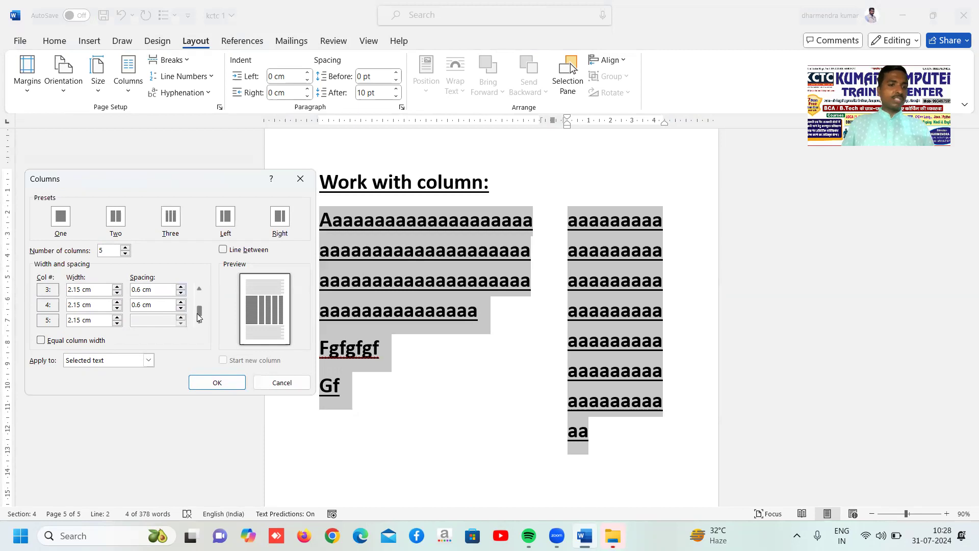
left_click_drag(200, 318, 201, 299)
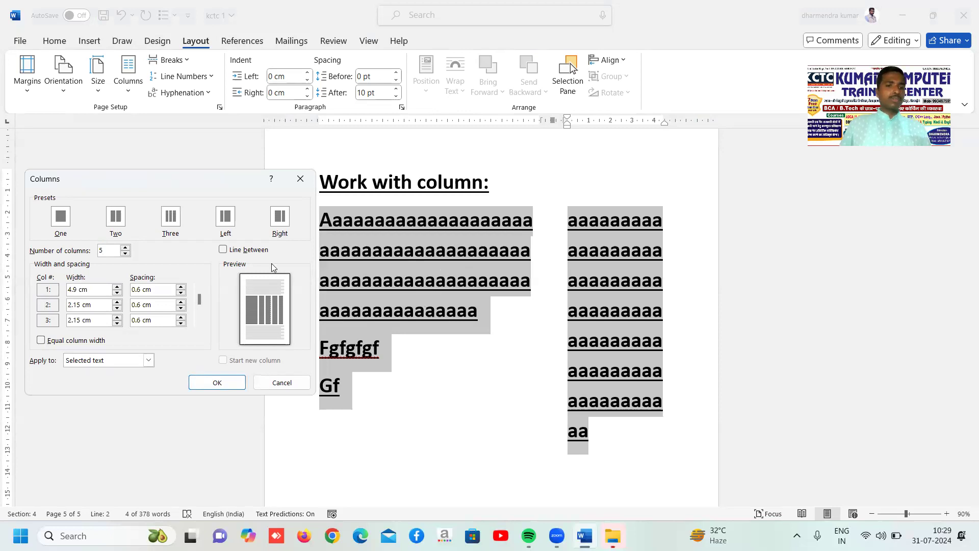
Reduce the spacing after column 1 to 0.1 cm
left_click(180, 293)
left_click(181, 293)
left_click(180, 294)
left_click(180, 294)
left_click(180, 293)
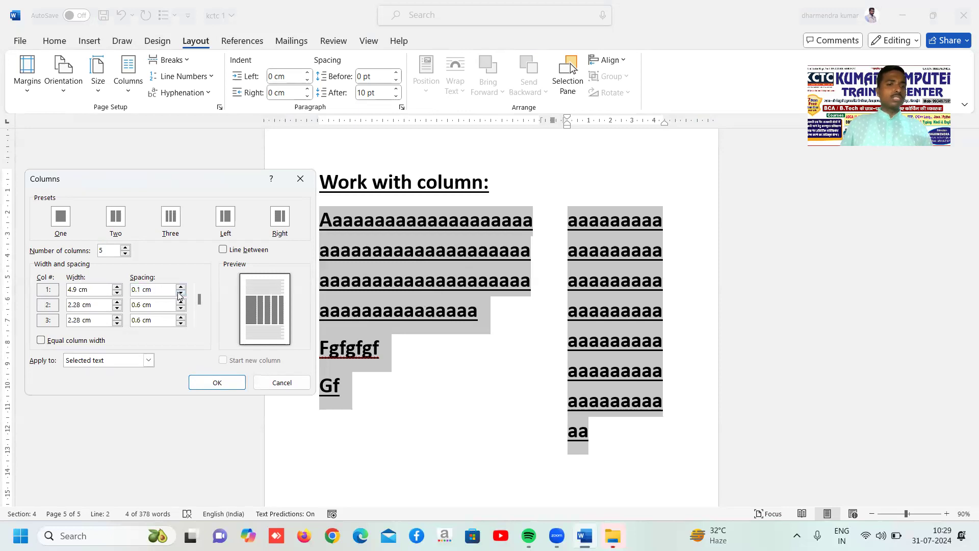
Reduce the spacing after columns 2 and 3 to 0.1 cm each
left_click(181, 308)
left_click(181, 308)
left_click(181, 308)
left_click(181, 308)
left_click(181, 308)
left_click(181, 323)
left_click(181, 323)
left_click(181, 323)
left_click(181, 323)
left_click(181, 323)
Reduce the spacing after column 4 and apply the five-column layout to the selected text
left_click(198, 324)
left_click(199, 325)
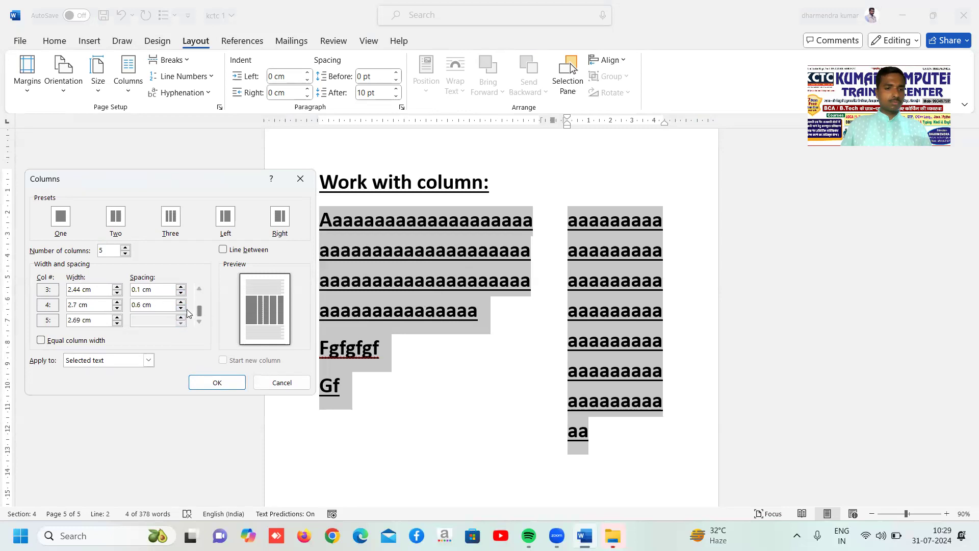
left_click(181, 308)
left_click(181, 309)
left_click(181, 309)
left_click(181, 309)
left_click(211, 384)
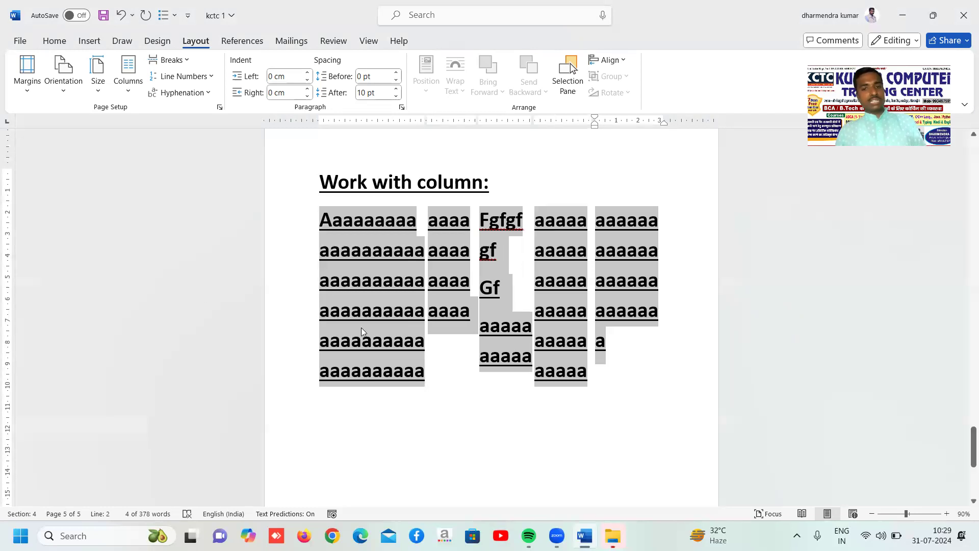
Make the five columns of the selected text equal in width
left_click(130, 86)
left_click(163, 266)
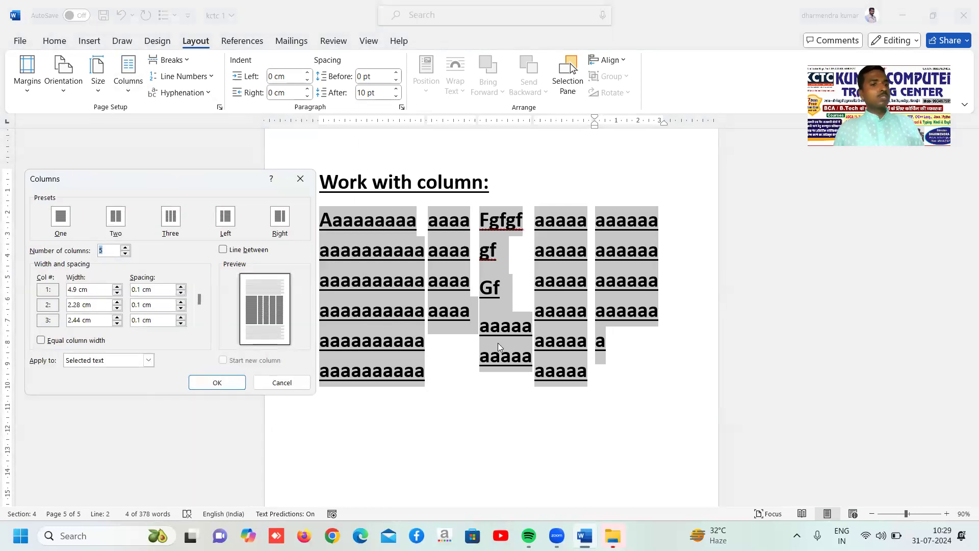
left_click(112, 250)
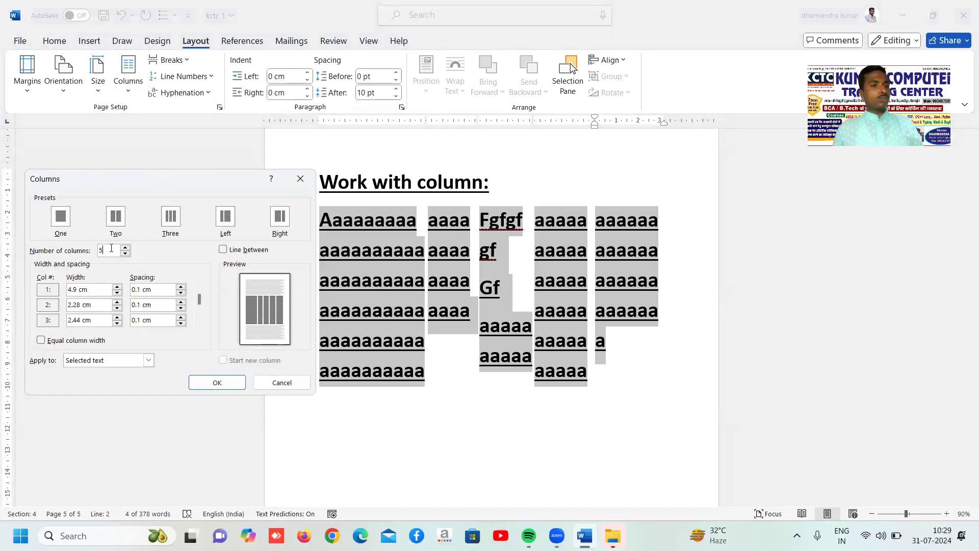
left_click(41, 341)
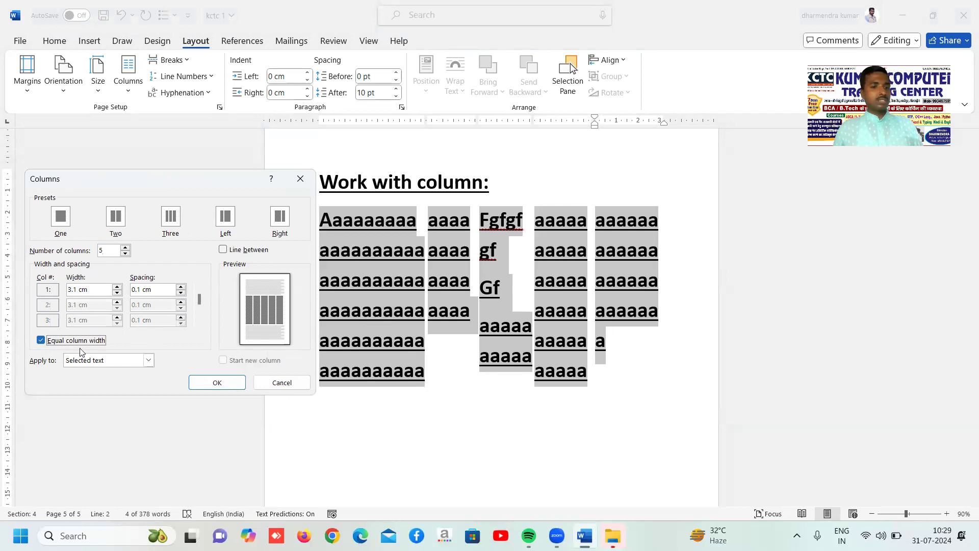
left_click(212, 382)
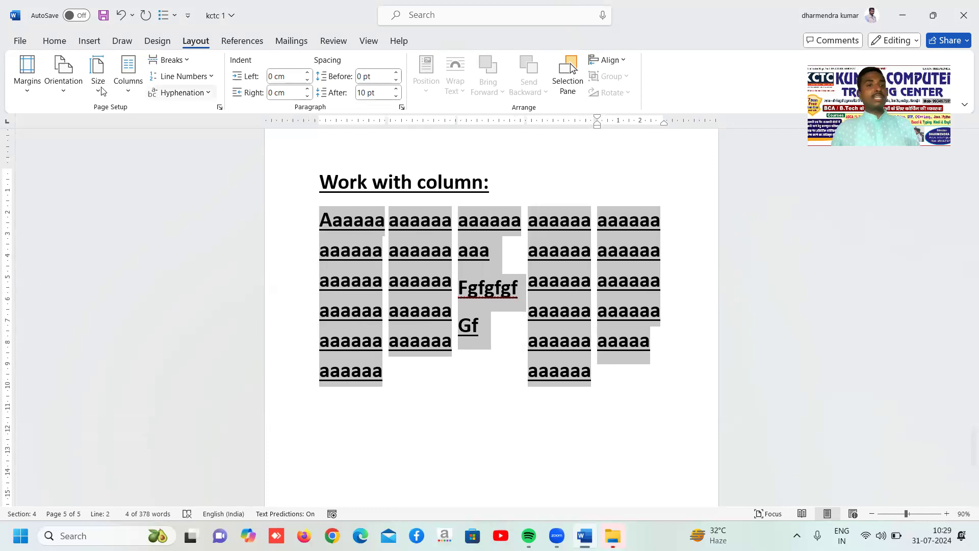
Lay out the selected text in three columns and turn off equal column width in the detailed column settings
left_click(128, 84)
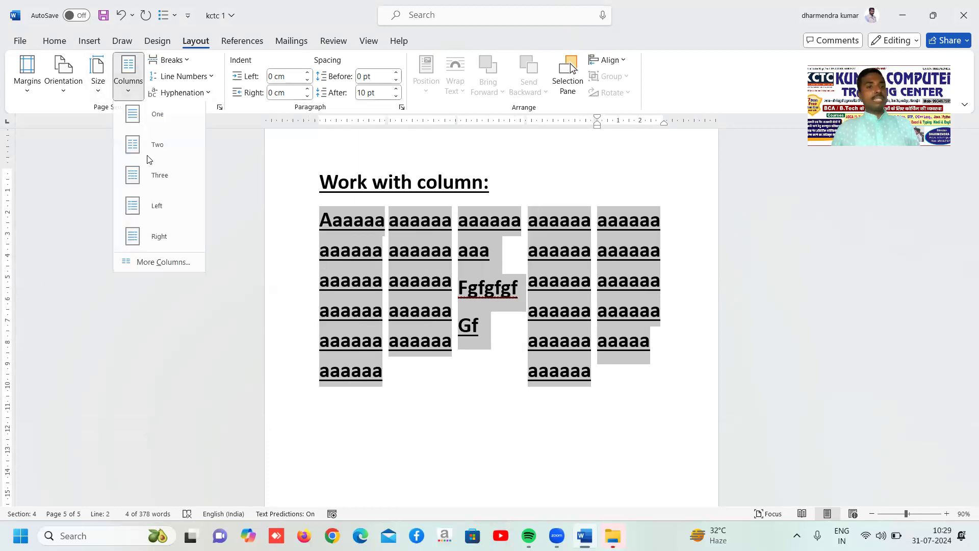
left_click(158, 183)
left_click(130, 93)
left_click(161, 266)
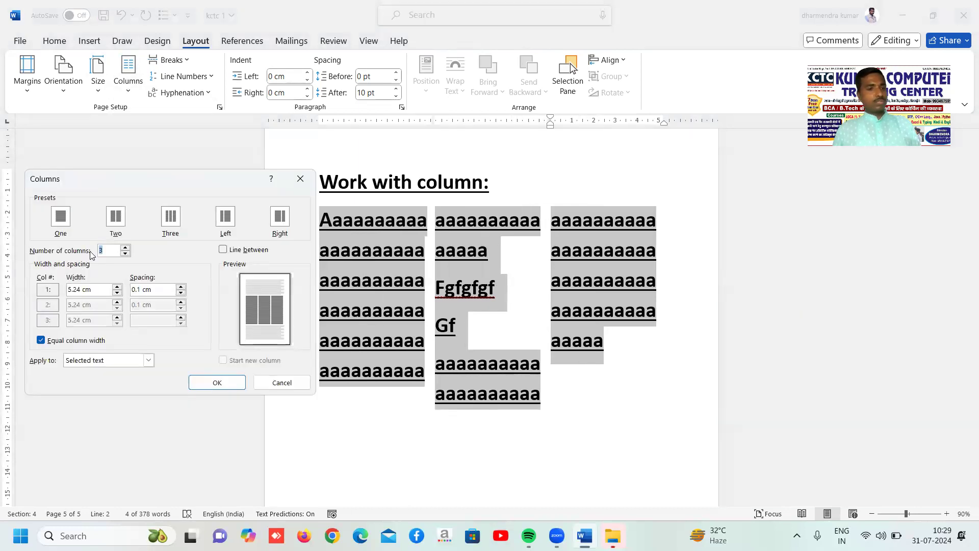
left_click(112, 251)
left_click(41, 341)
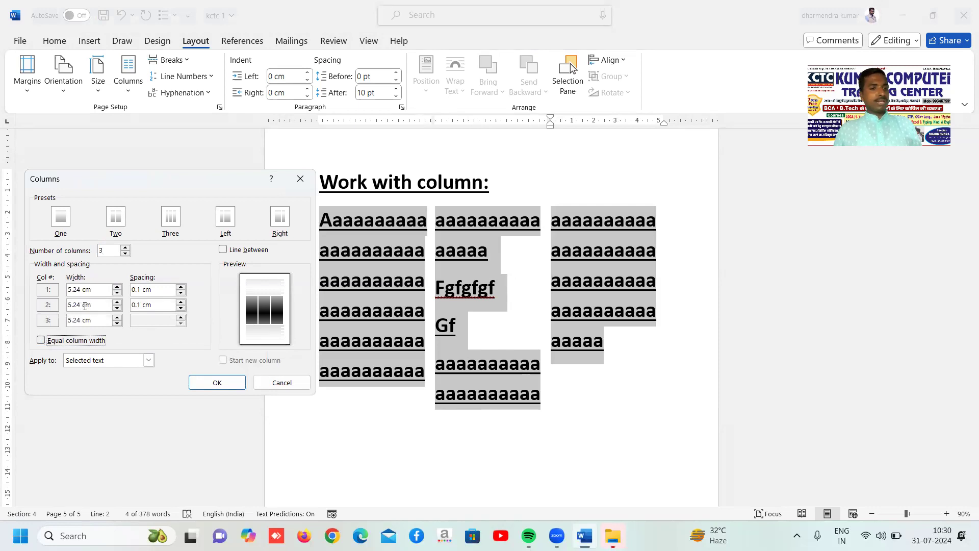
Widen column 2 to 6.3 cm and apply the layout to the selected text
left_click(117, 302)
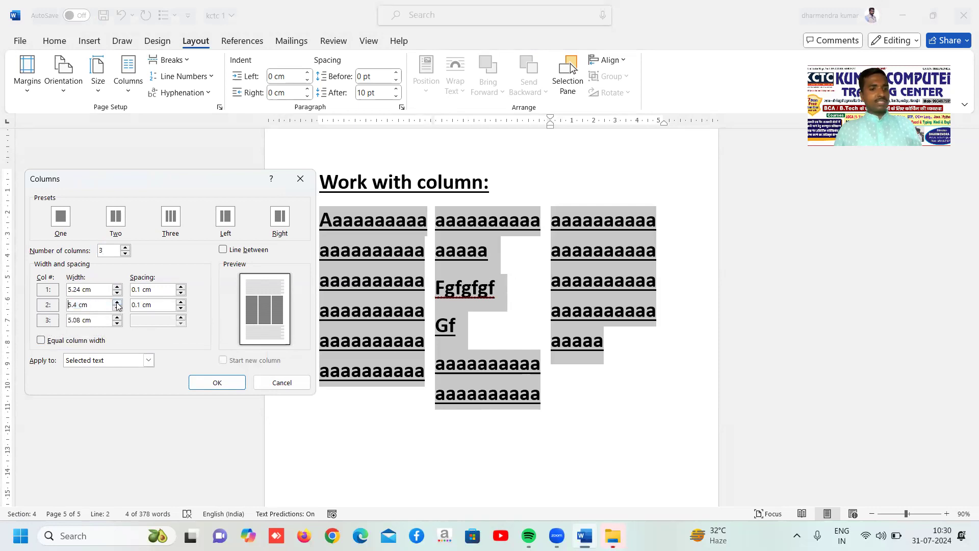
left_click(118, 303)
left_click(117, 303)
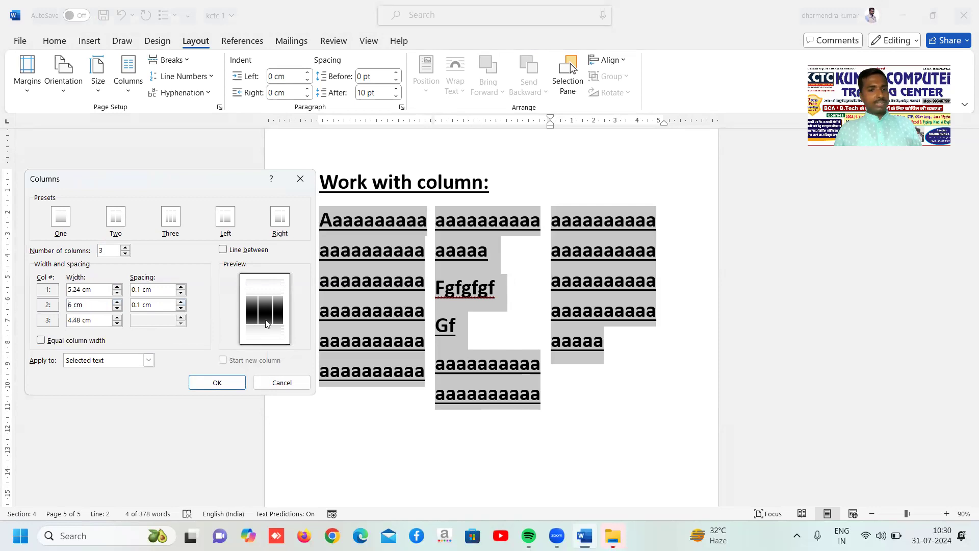
left_click(117, 302)
left_click(117, 302)
left_click(117, 302)
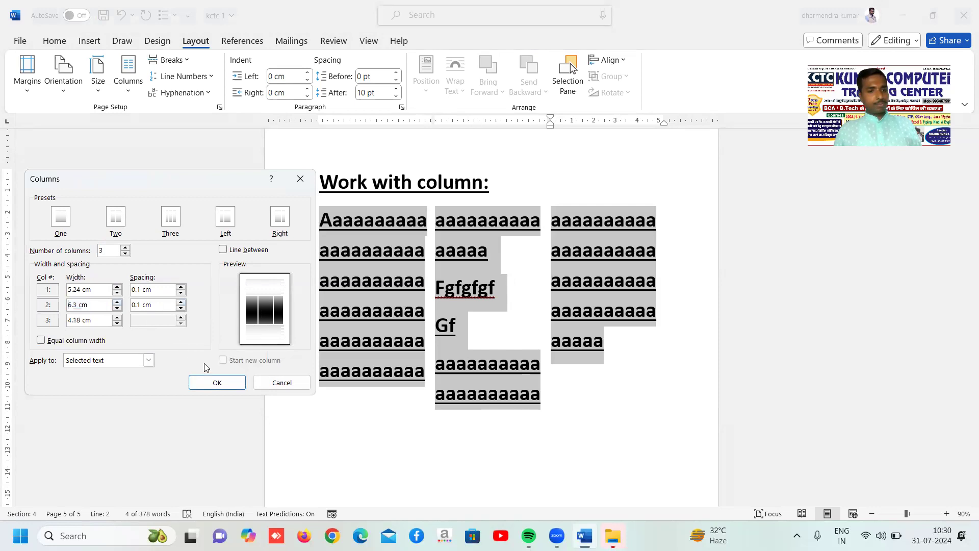
left_click(215, 385)
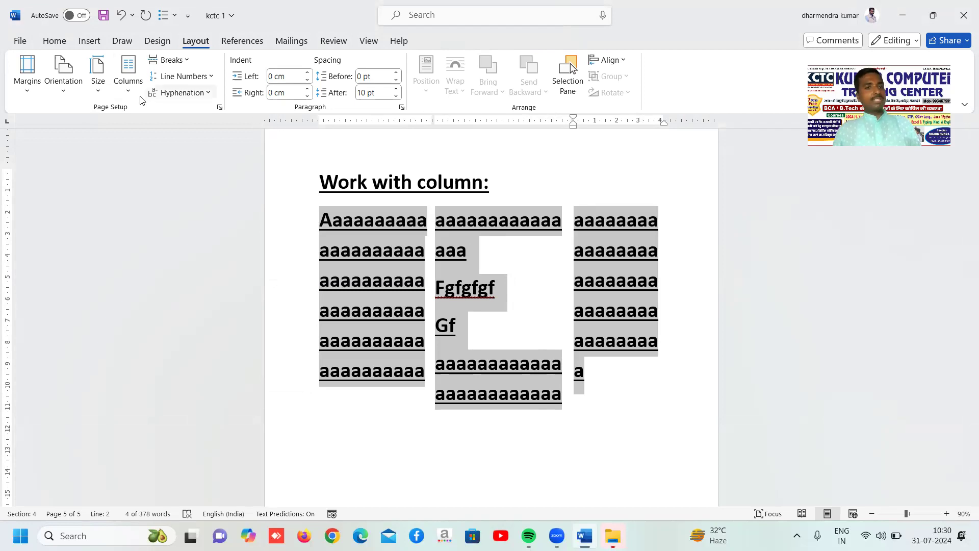
Add a dividing line between the three columns and clear the text selection
left_click(122, 97)
left_click(145, 264)
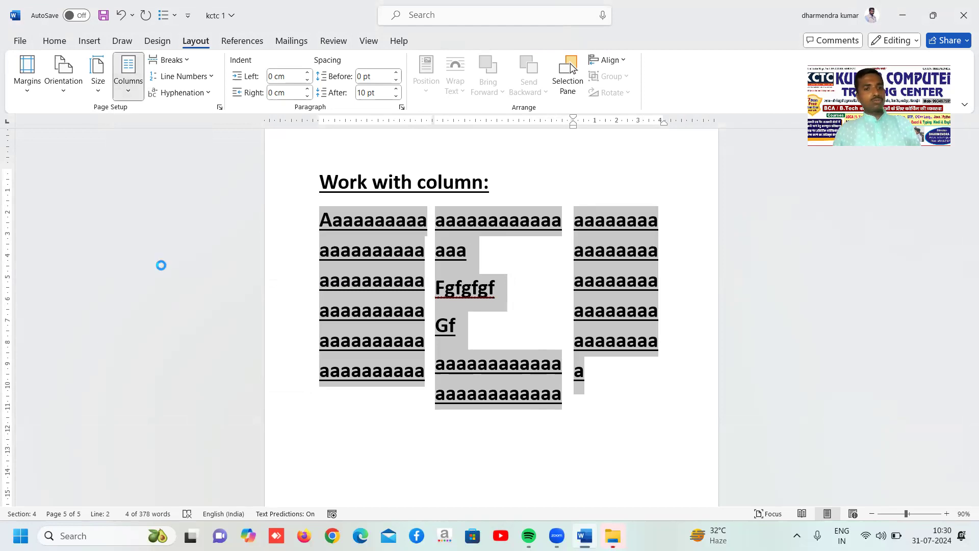
left_click(234, 251)
left_click(228, 383)
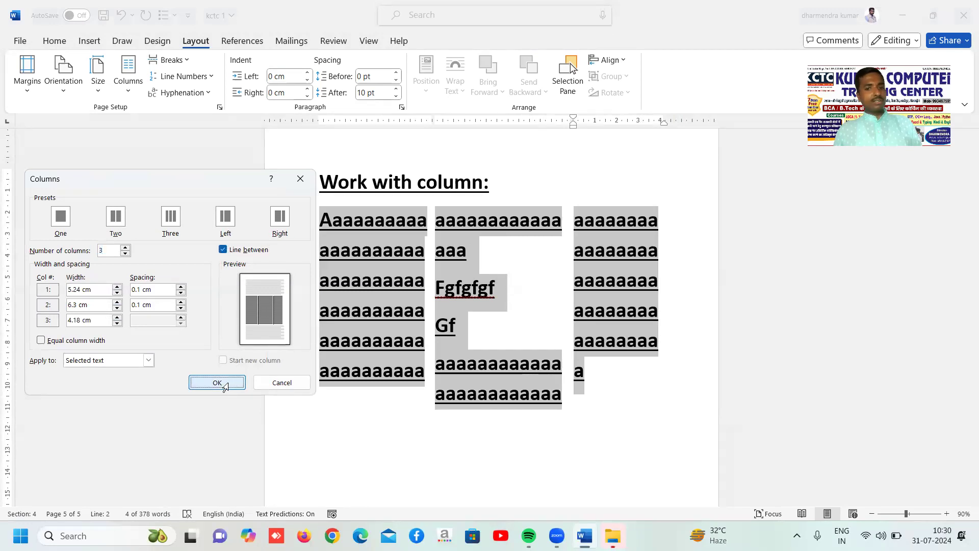
left_click(603, 452)
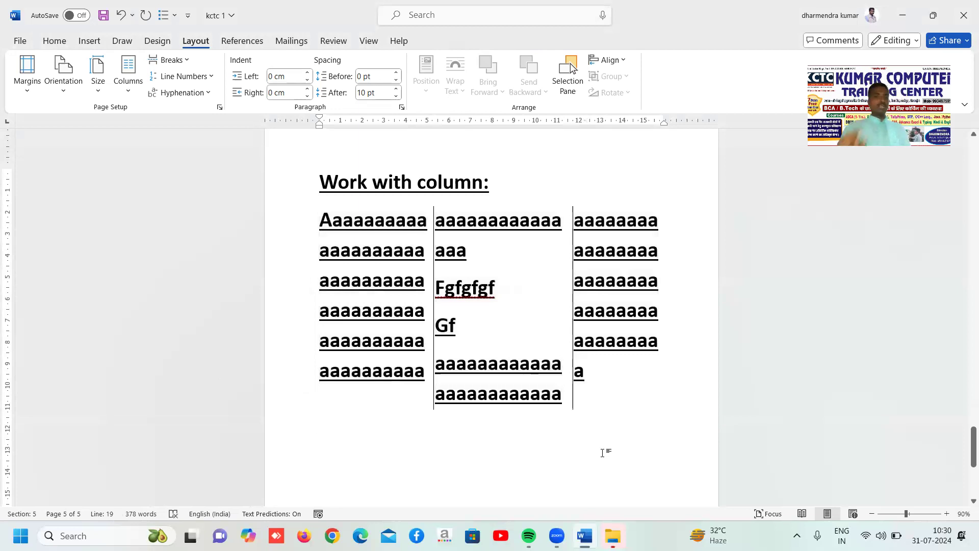
key("Down")
key("Up")
key("Up")
key("Up")
key("Right")
key("Right")
key("Right")
key("Right")
key("Right")
key("Down")
key("Right")
key("Right")
key("Right")
key("Right")
Insert five blank lines after the end of the text in the third column
left_click(648, 387)
key("Return")
key("Return")
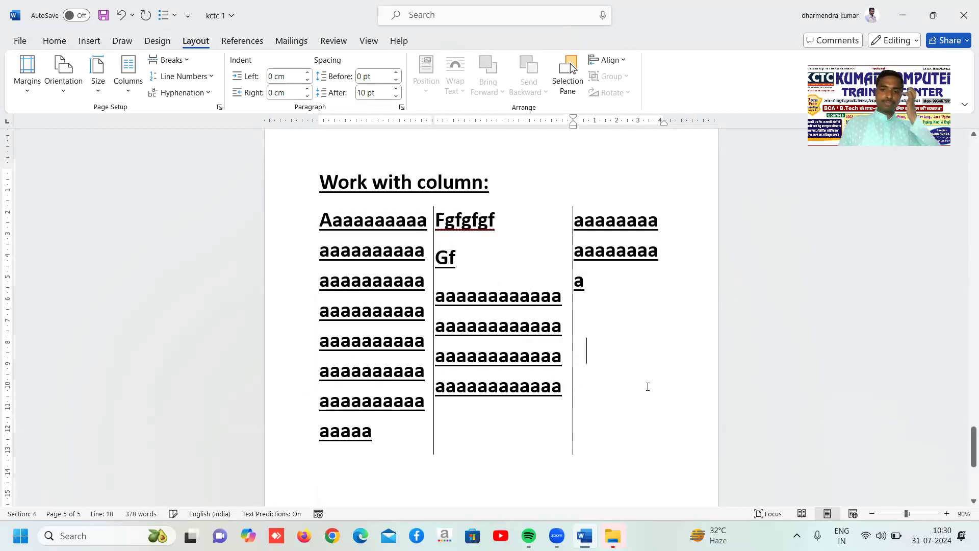
key("Return")
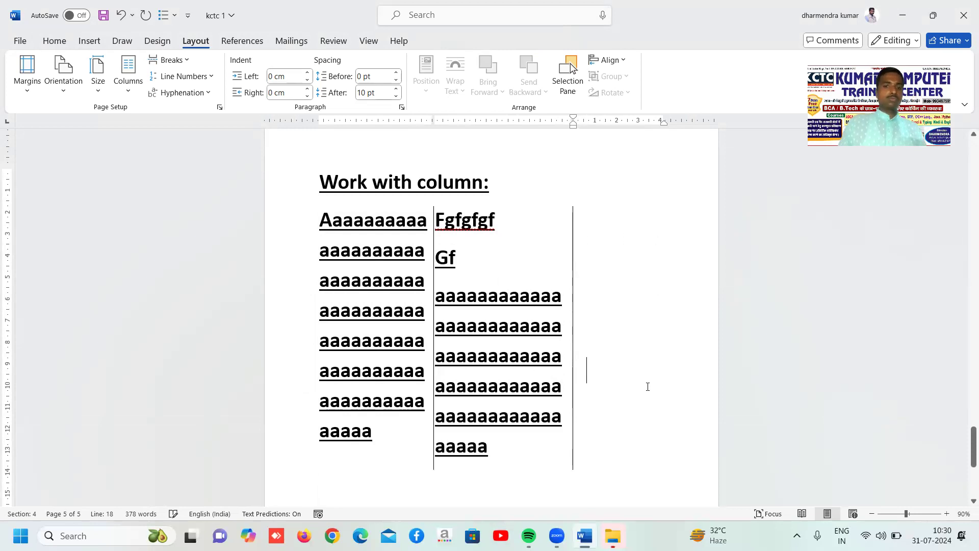
key("Return")
key("Return")
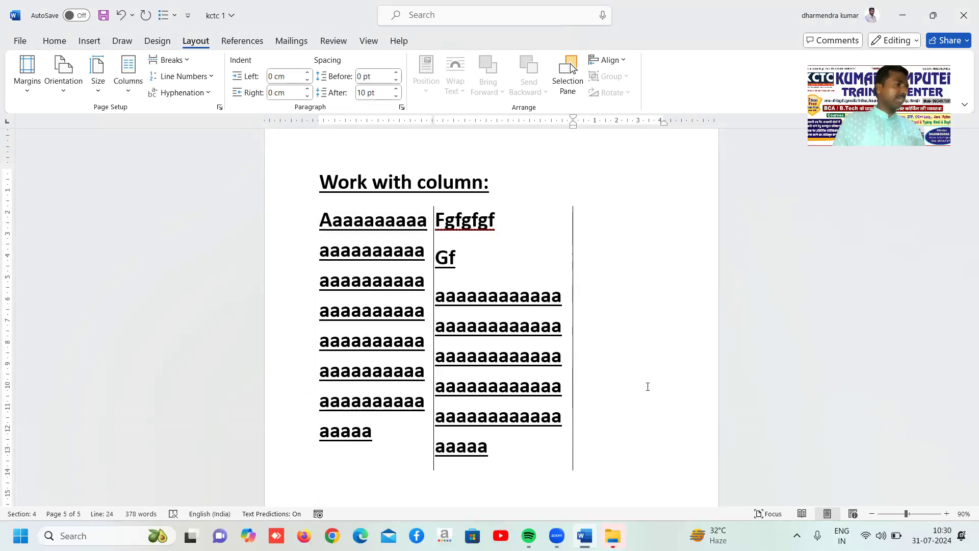
Undo the blank lines and recent column changes back to the five columns of unequal width
key("ctrl+z")
key("ctrl+z")
key("ctrl+z")
key("ctrl+z")
key("ctrl+z")
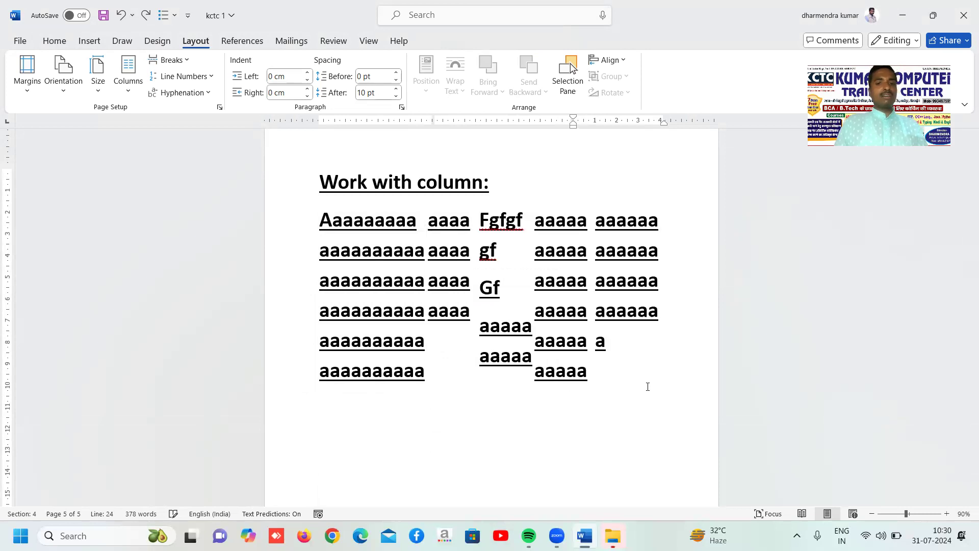
Undo the old sample text below the "Work with column:" heading and generate random paragraphs there with =rand()
key("ctrl+z")
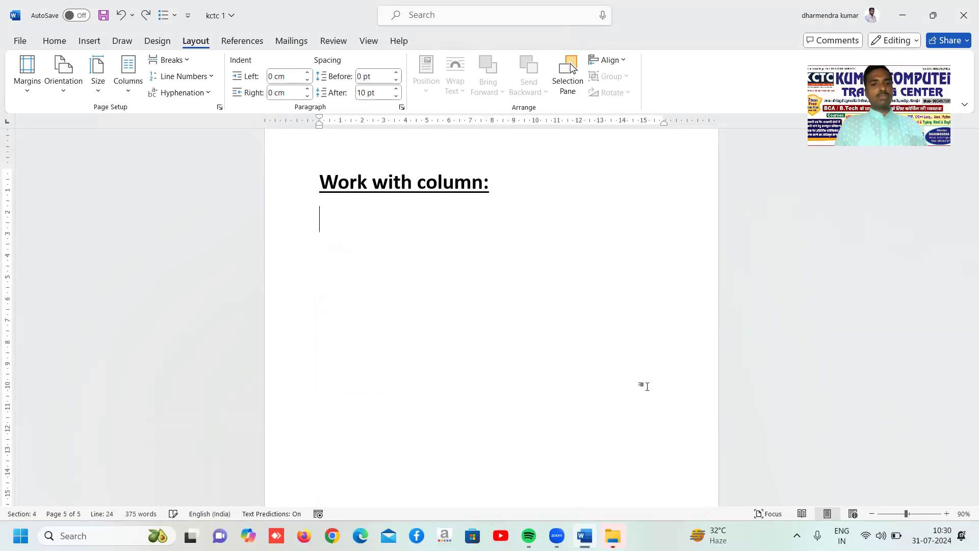
type("=rand()")
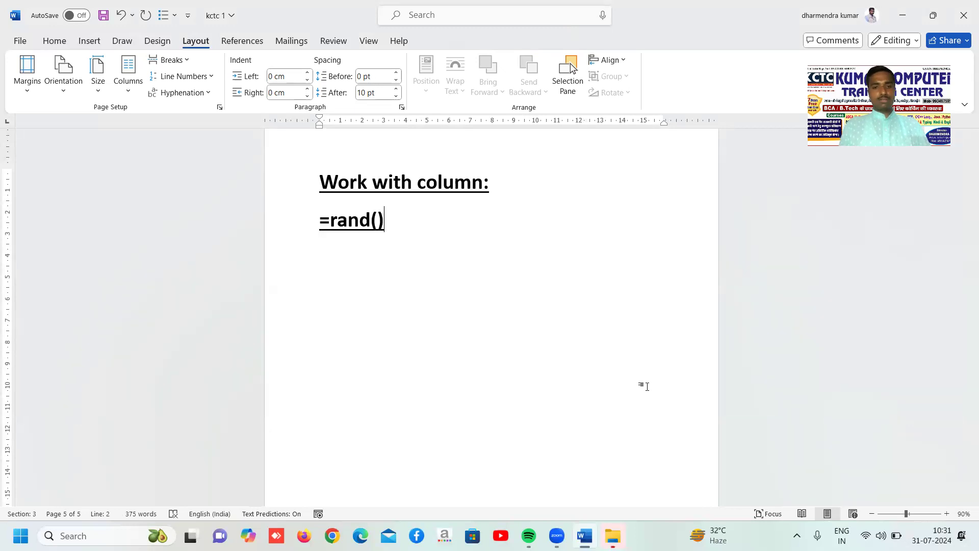
key("Return")
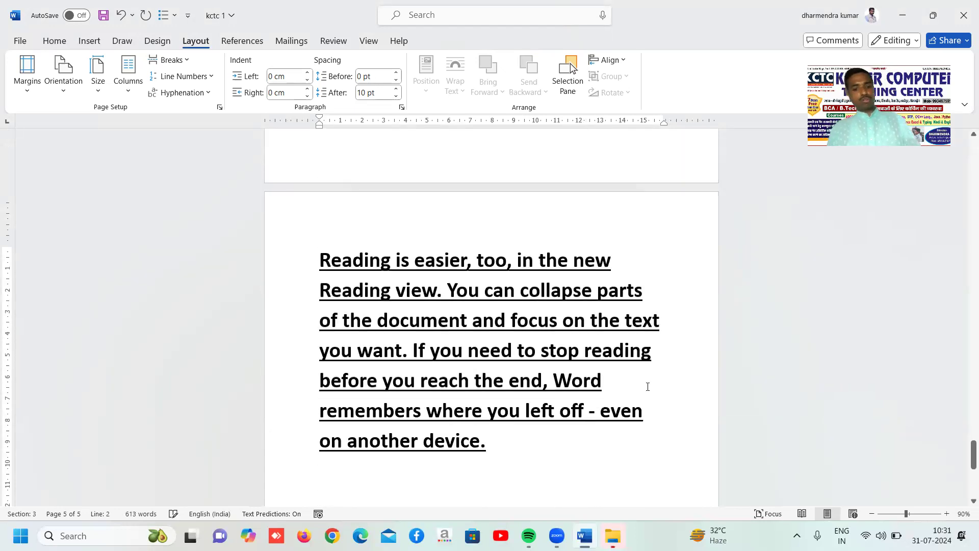
Reduce the font size throughout the document until the sample paragraphs are 13 pt, and clear the selection
key("ctrl+a")
key("ctrl+[")
left_click(458, 317)
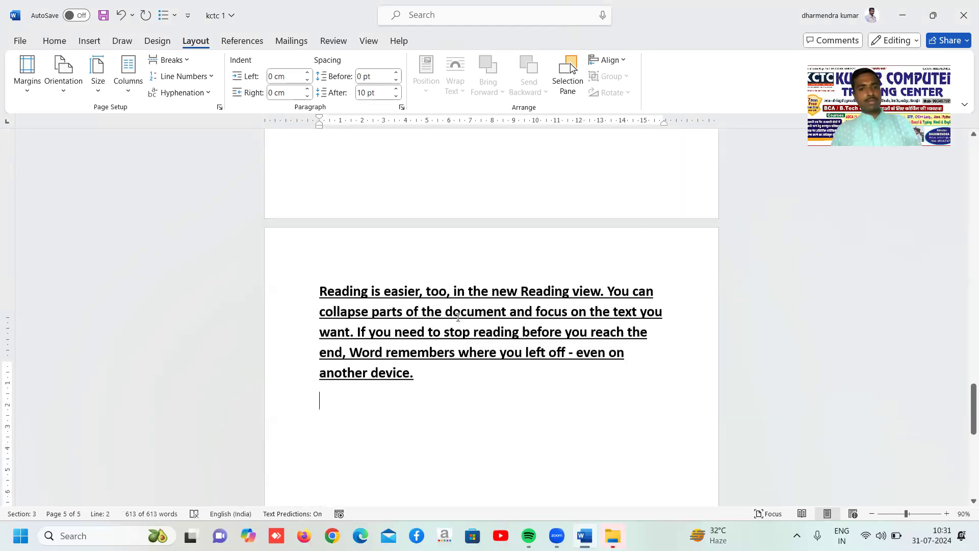
key("ctrl+a")
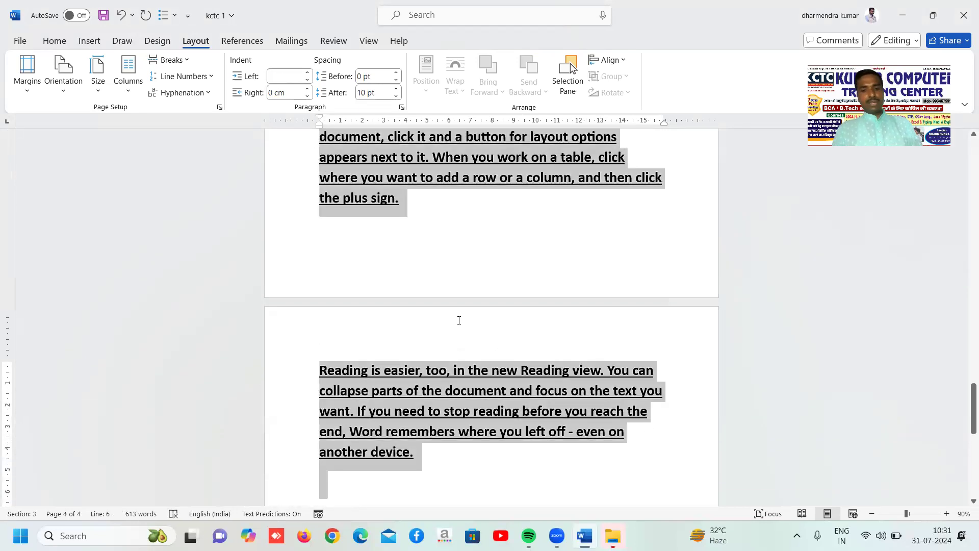
key("ctrl+[")
key("ctrl+[")
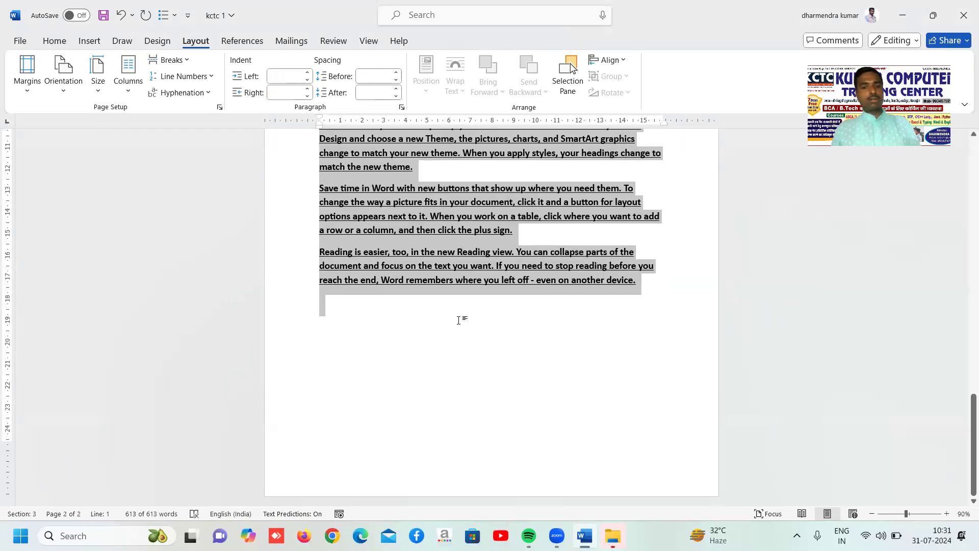
left_click(410, 359)
scroll(314, 236, "up", 4)
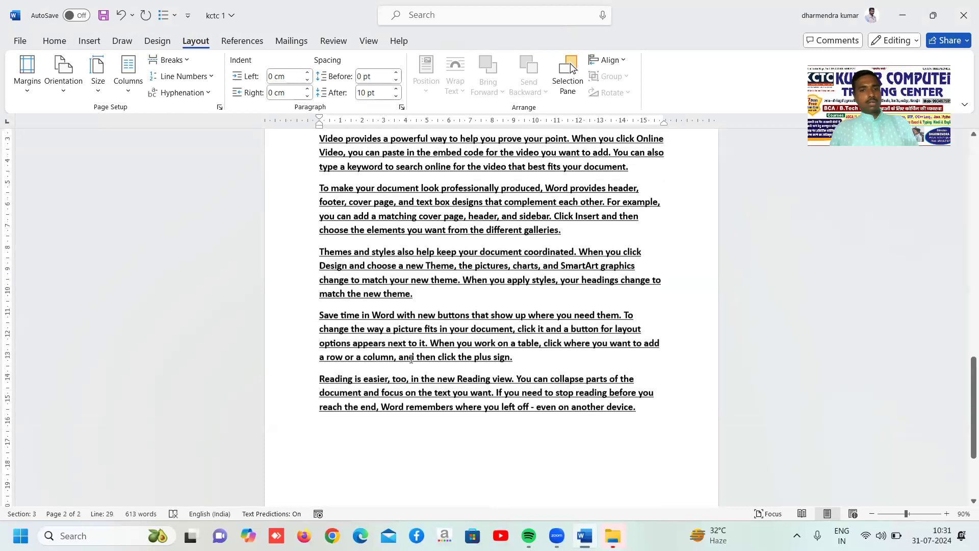
Select the five sample paragraphs below the "Work with column:" heading and lay them out in three columns
left_click_drag(318, 176, 664, 465)
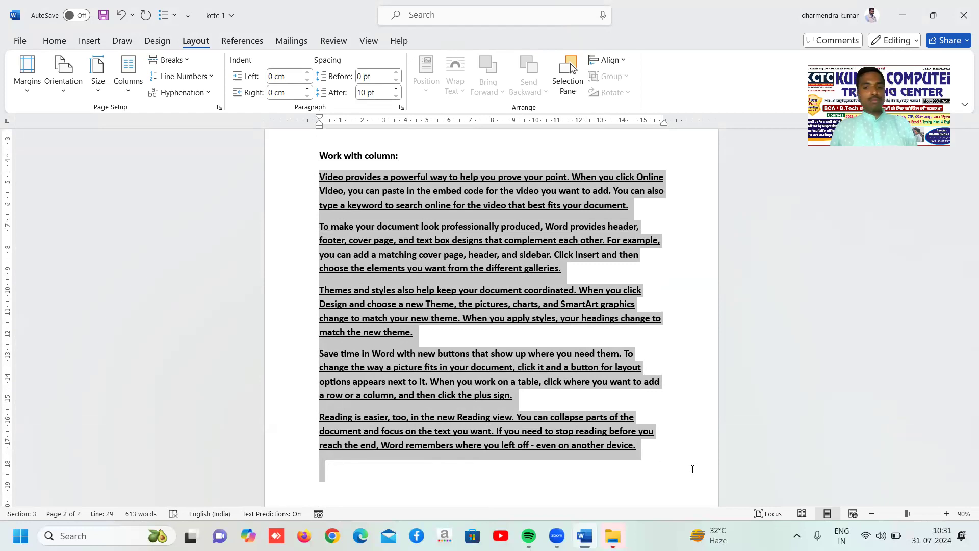
left_click_drag(693, 469, 657, 456)
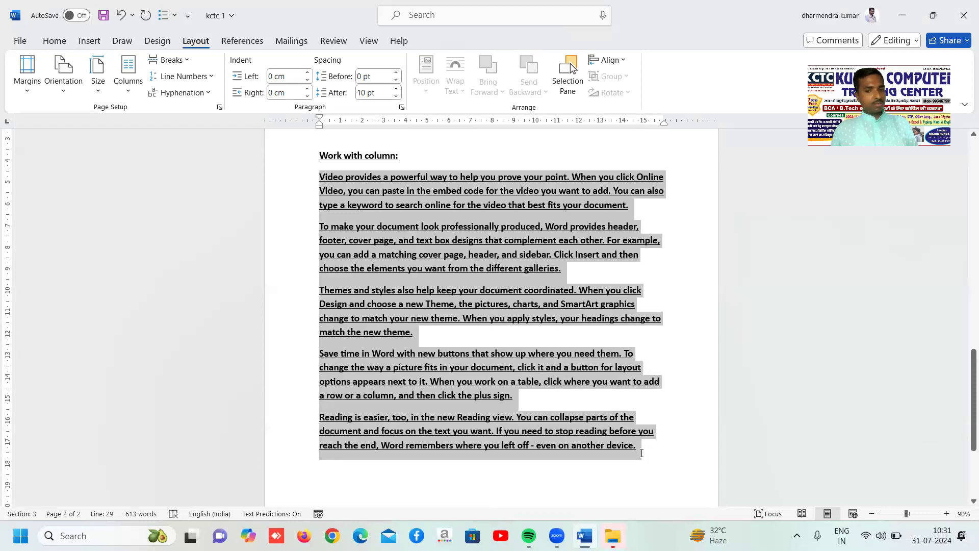
left_click_drag(639, 453, 633, 453)
left_click_drag(634, 453, 635, 453)
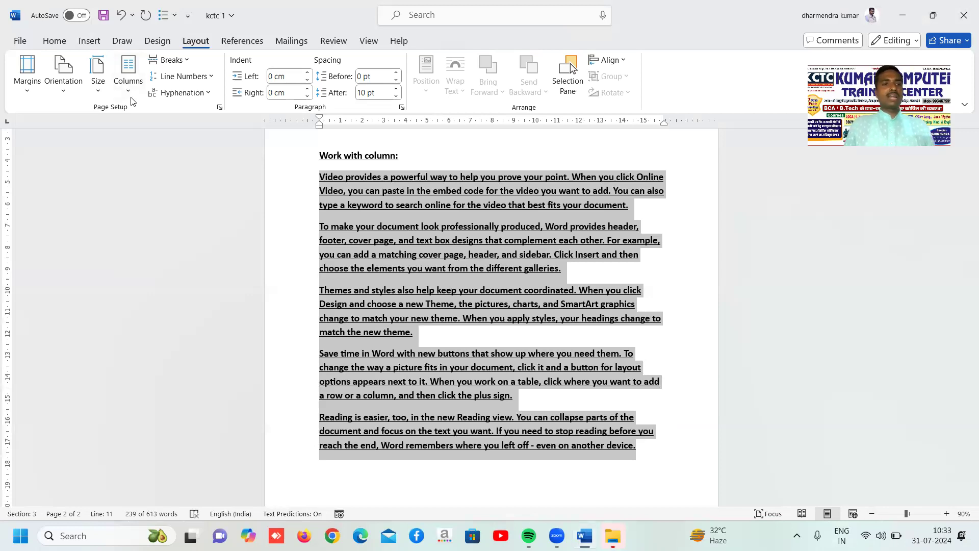
left_click(126, 82)
left_click(134, 183)
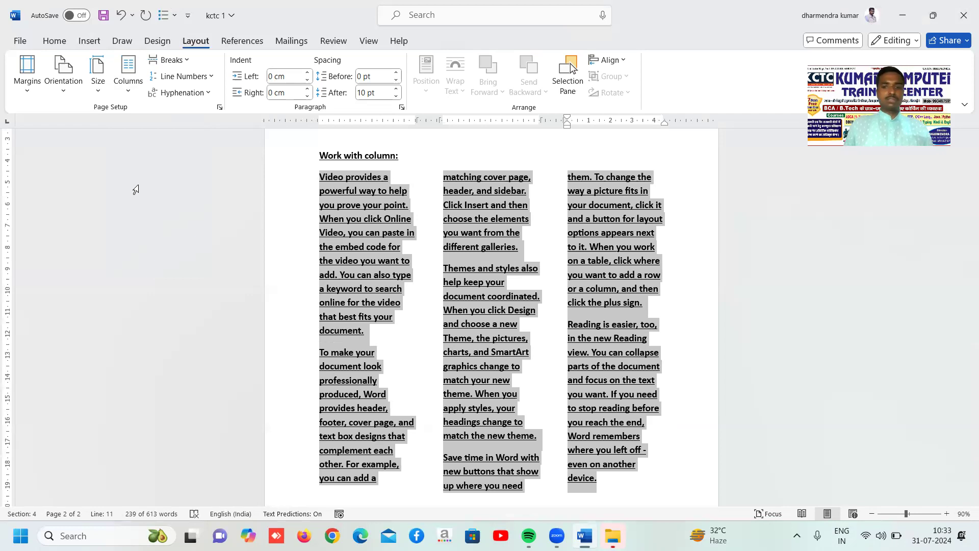
Set the number of columns to 5 for the selected text
scroll(368, 288, "down", 3)
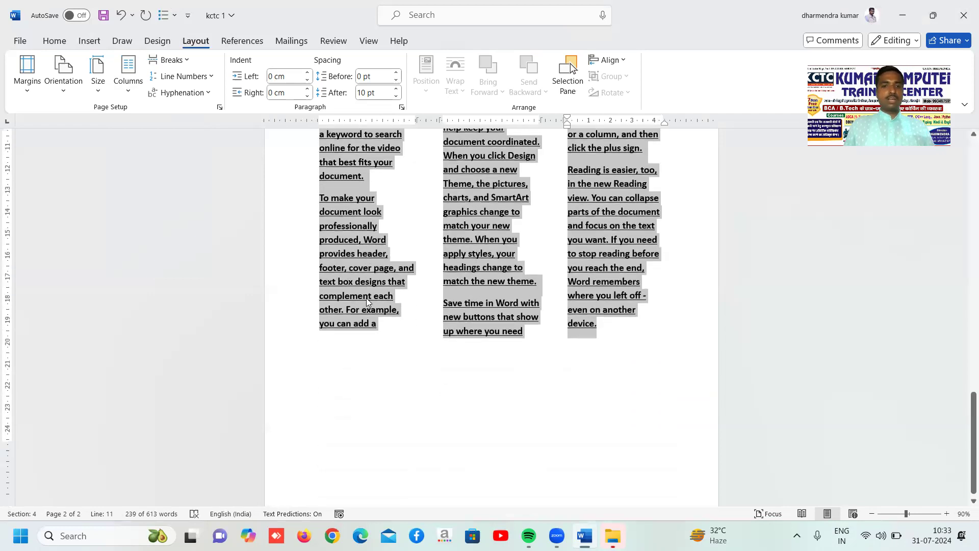
scroll(366, 298, "down", 1)
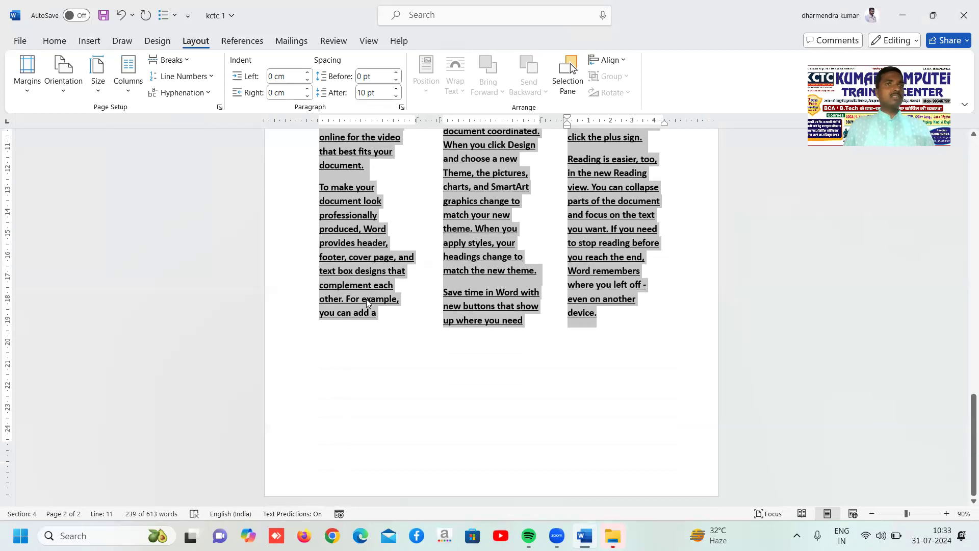
scroll(366, 299, "up", 5)
left_click(129, 84)
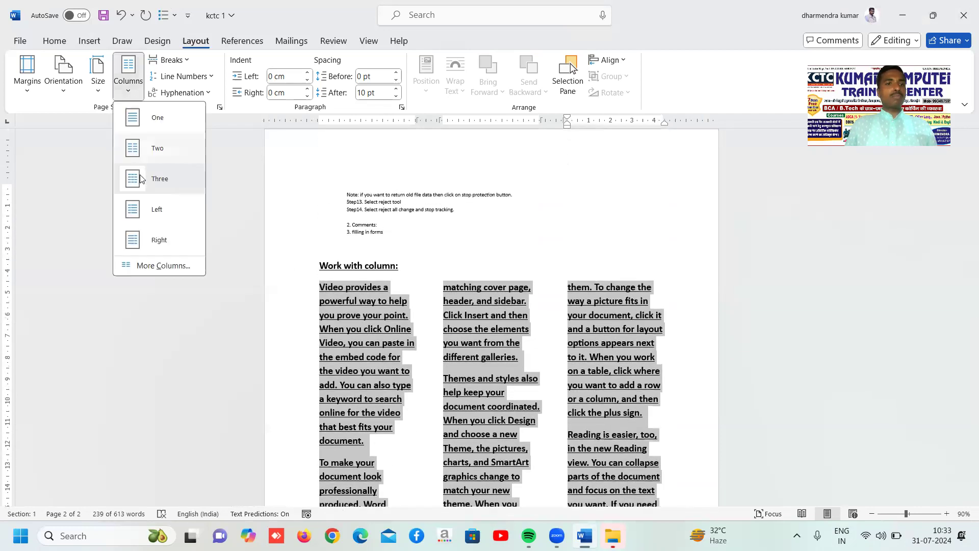
left_click(148, 268)
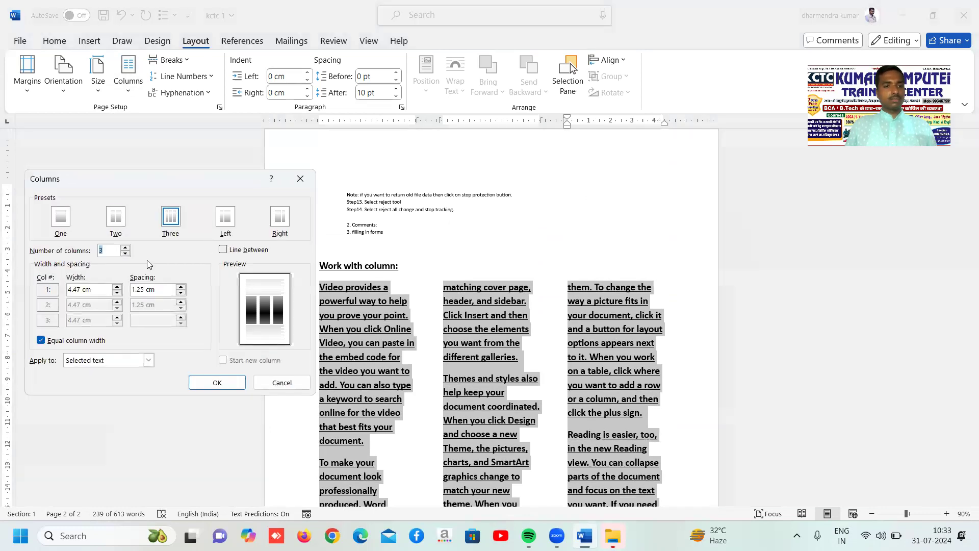
type("5")
left_click(217, 383)
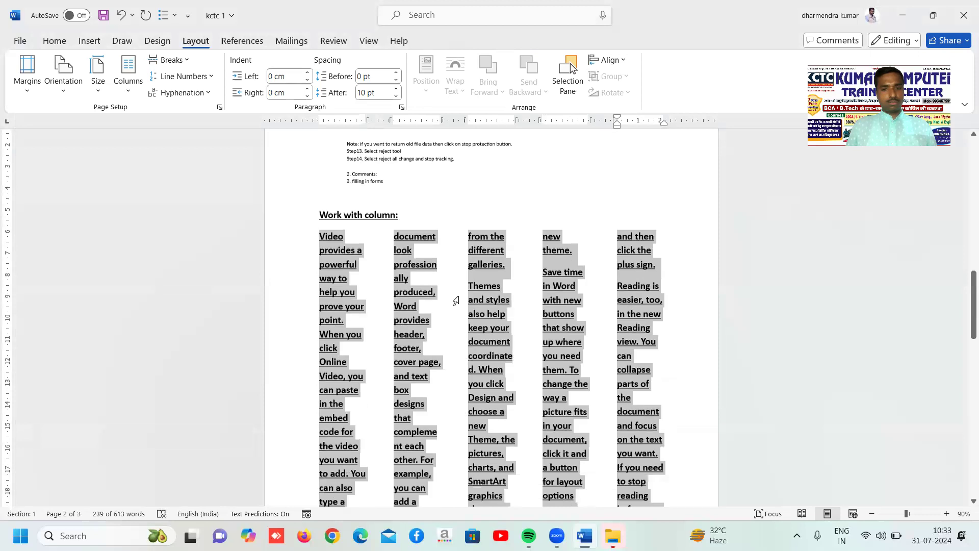
Reduce the spacing between the five equal-width columns to 0.5 cm and apply it to the selected text
scroll(455, 300, "down", 3)
scroll(455, 300, "down", 3)
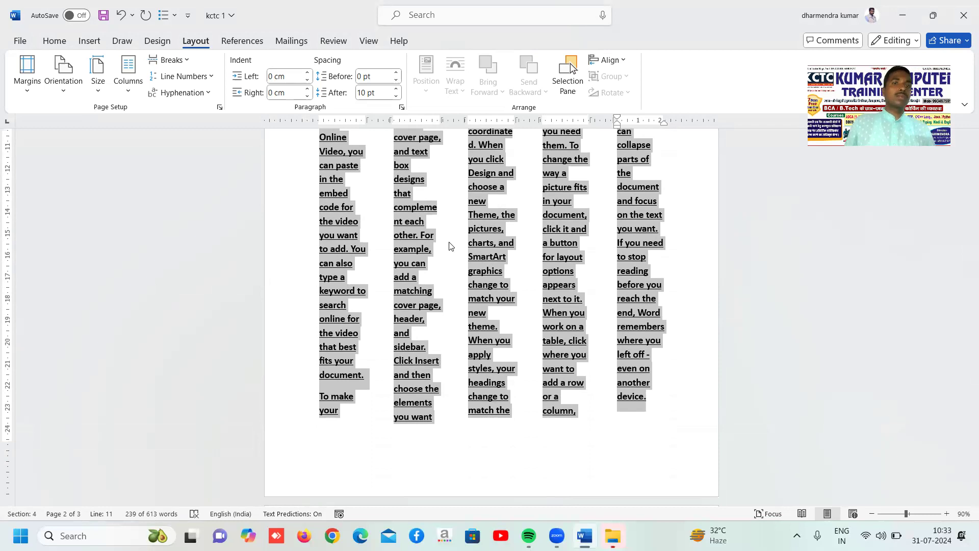
left_click(129, 97)
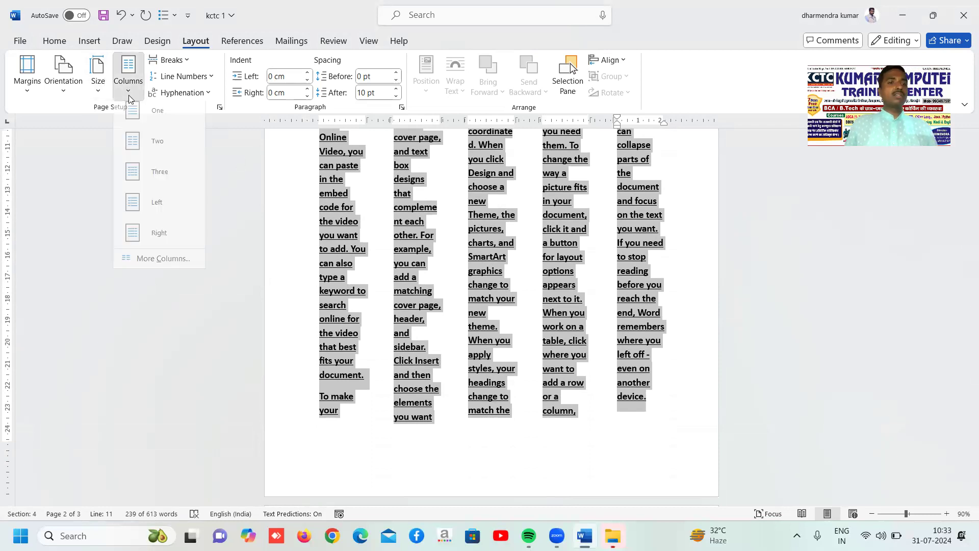
left_click(158, 260)
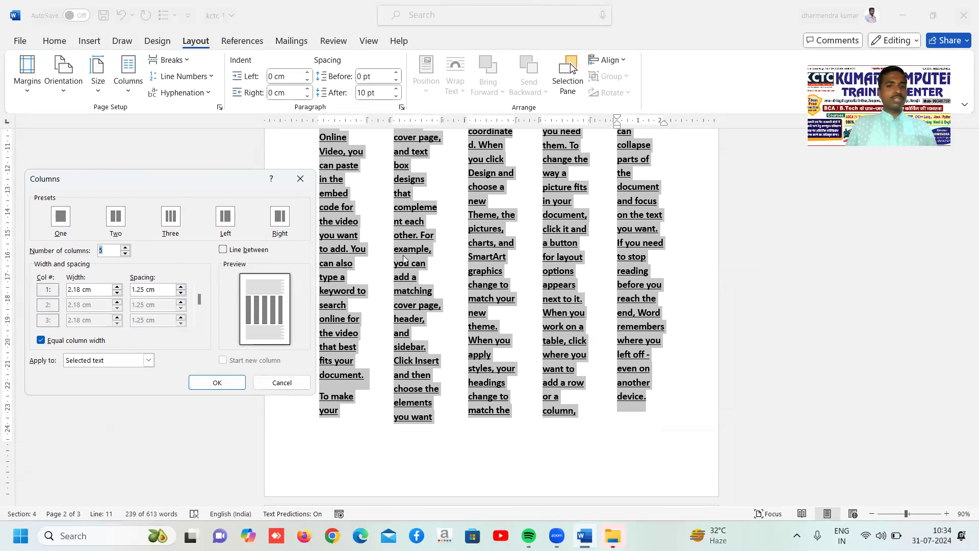
left_click(181, 294)
left_click(180, 294)
left_click(180, 294)
left_click(180, 295)
left_click(180, 294)
left_click(180, 294)
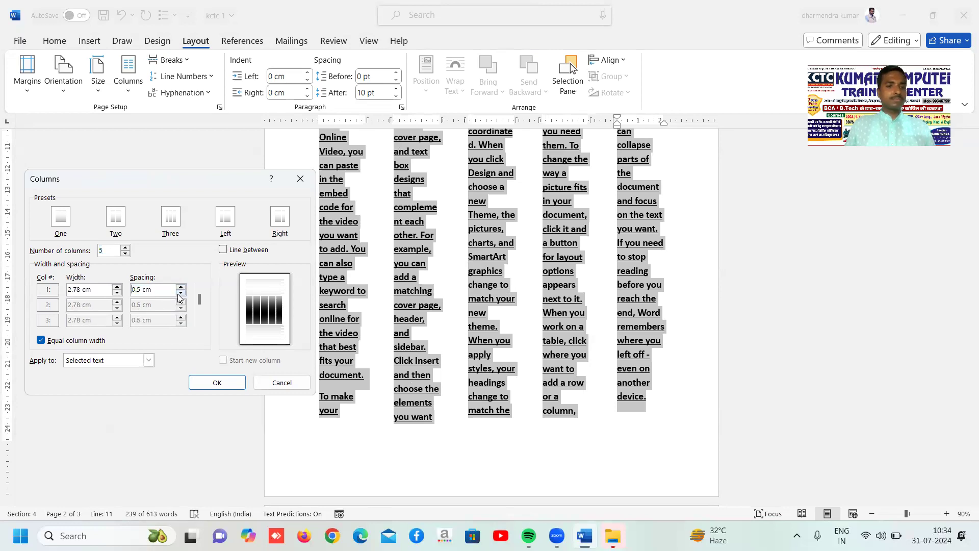
left_click(205, 385)
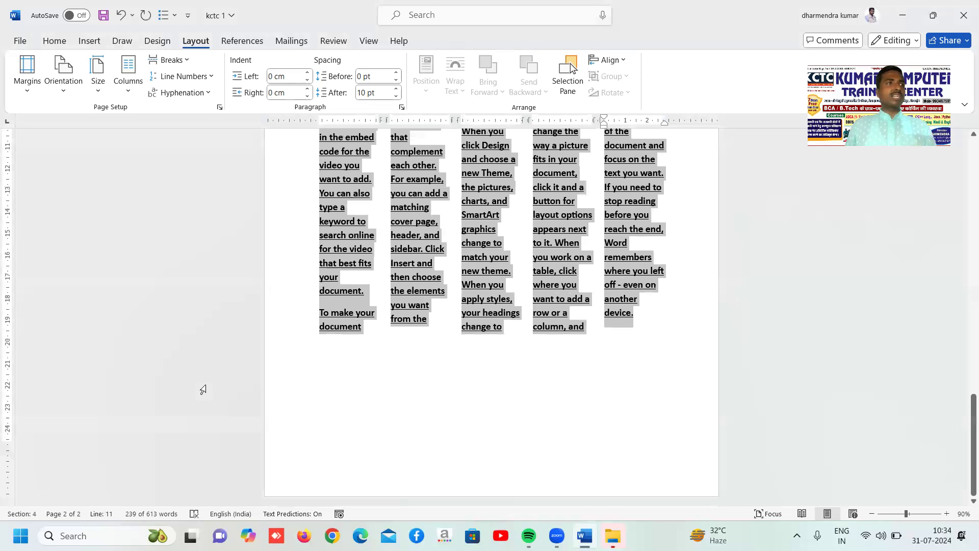
Justify the selected text in the five columns
scroll(340, 349, "up", 4)
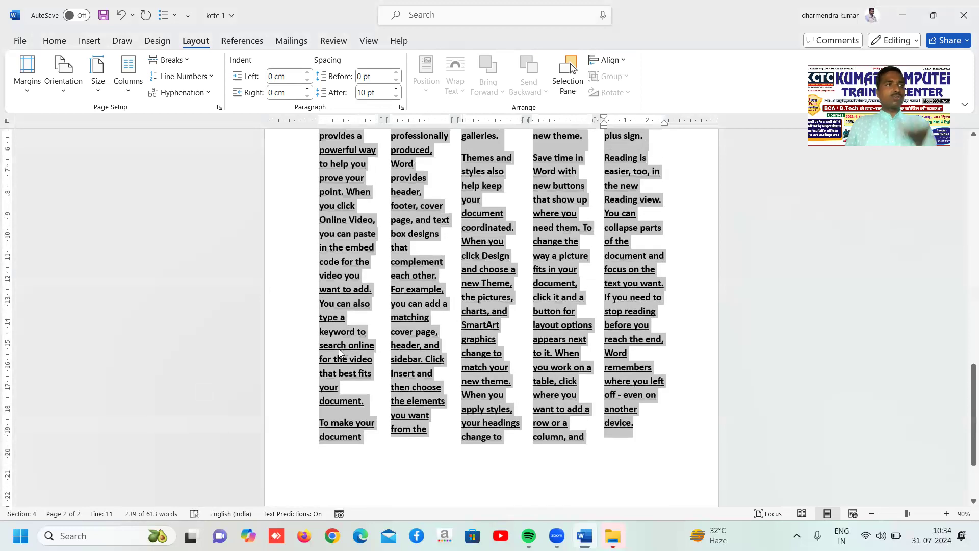
scroll(396, 359, "up", 5)
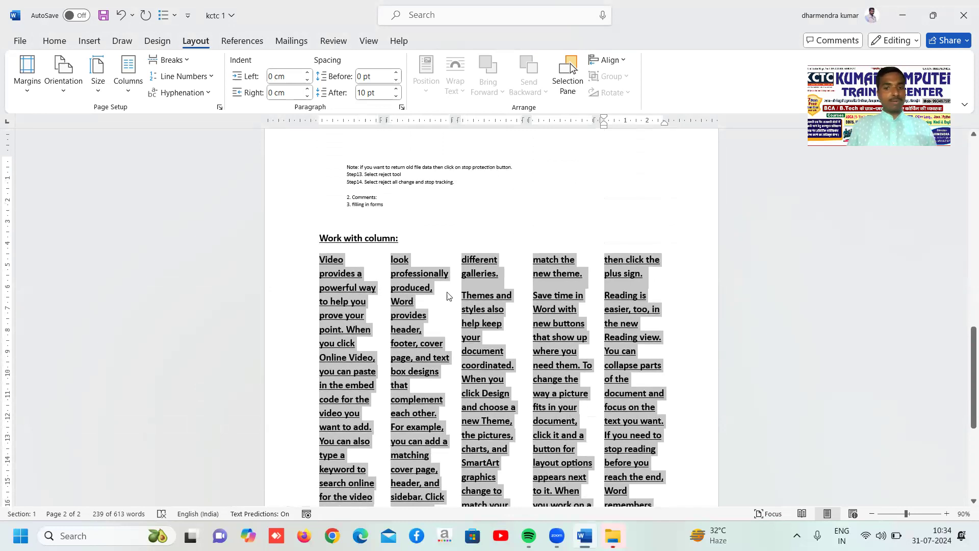
scroll(383, 288, "down", 3)
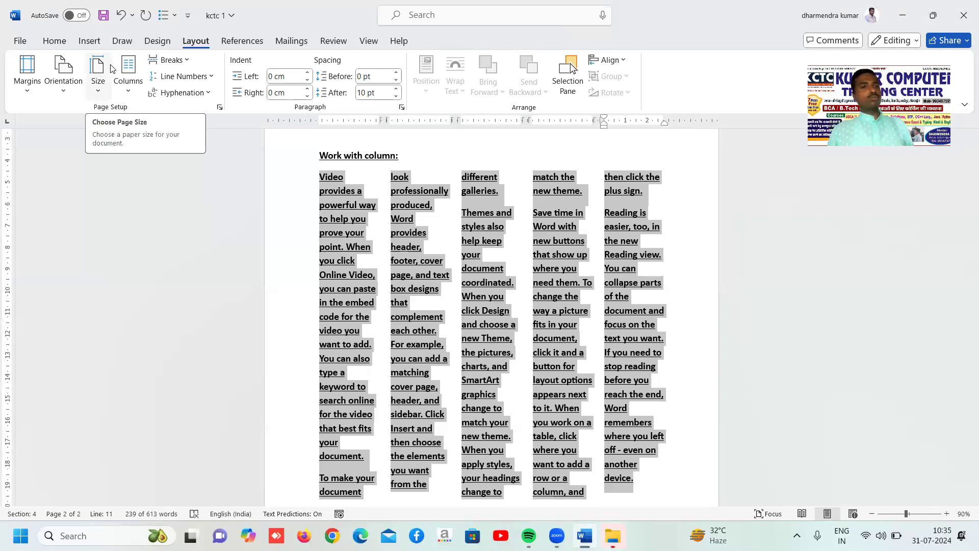
left_click(53, 41)
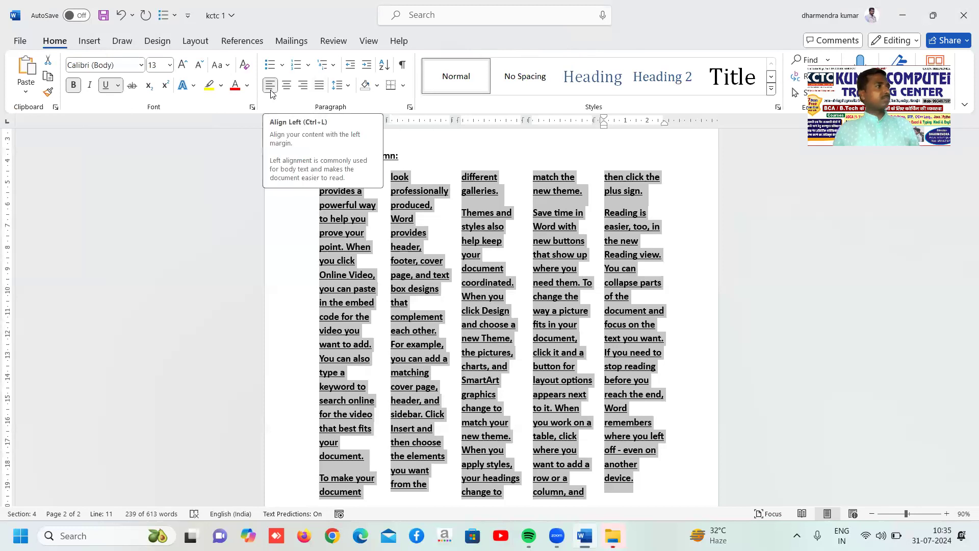
left_click(319, 85)
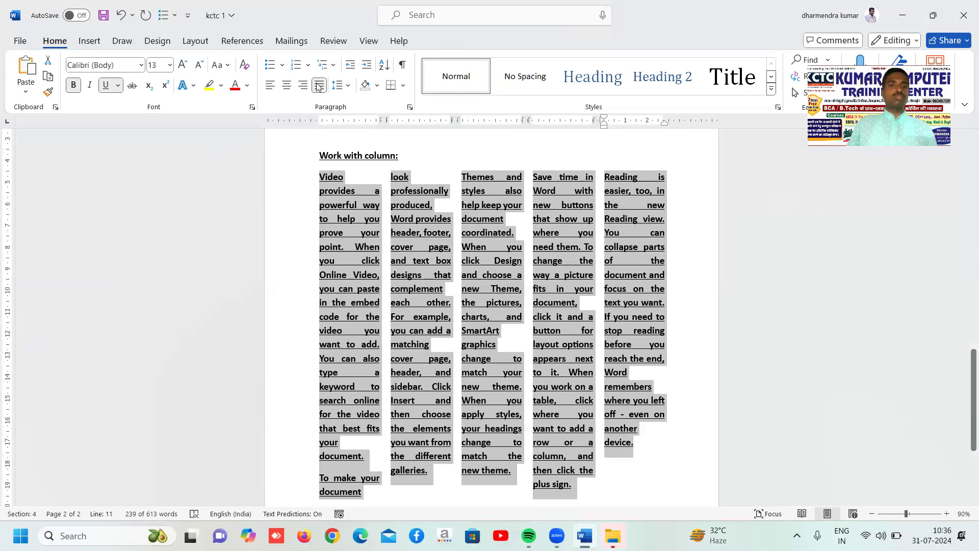
Change the selected text from five columns to two columns
left_click(194, 42)
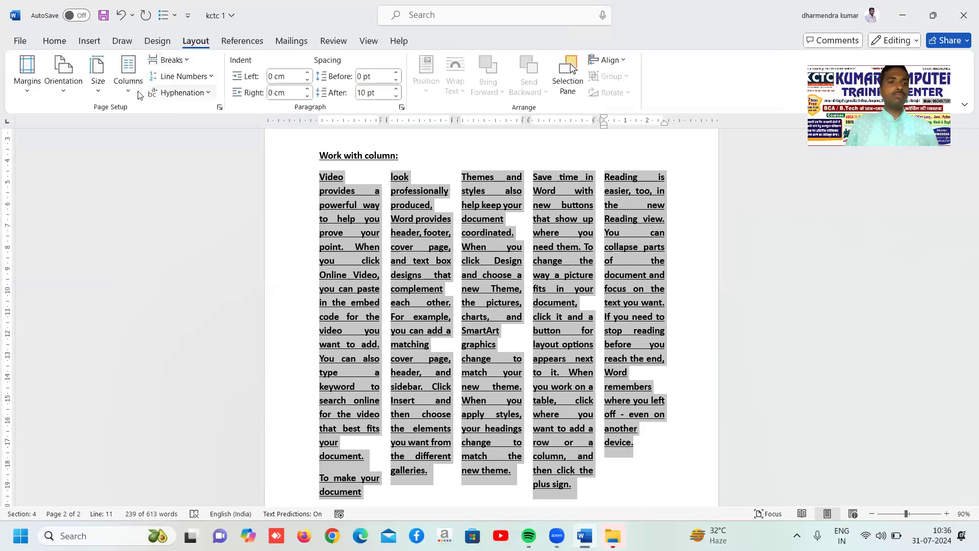
left_click(130, 90)
left_click(320, 243)
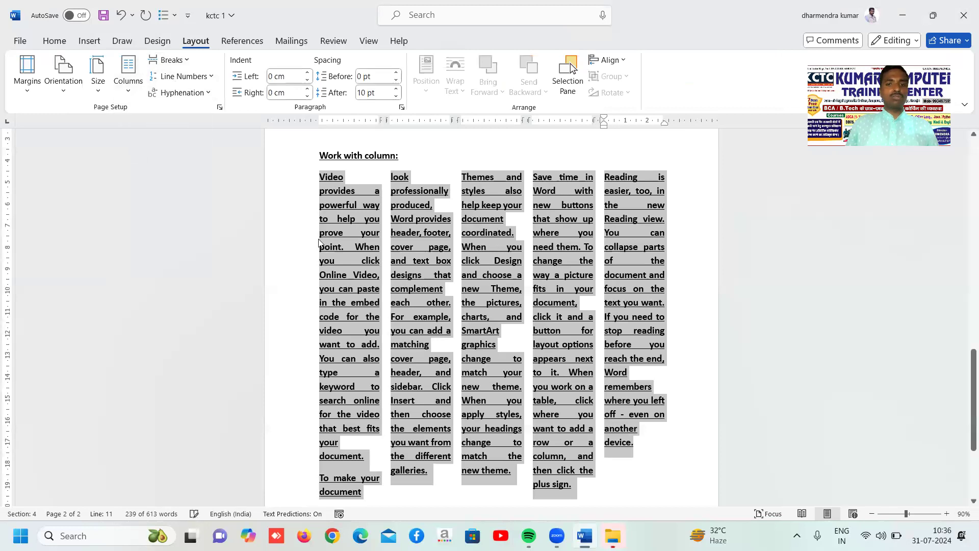
mouse_move(557, 529)
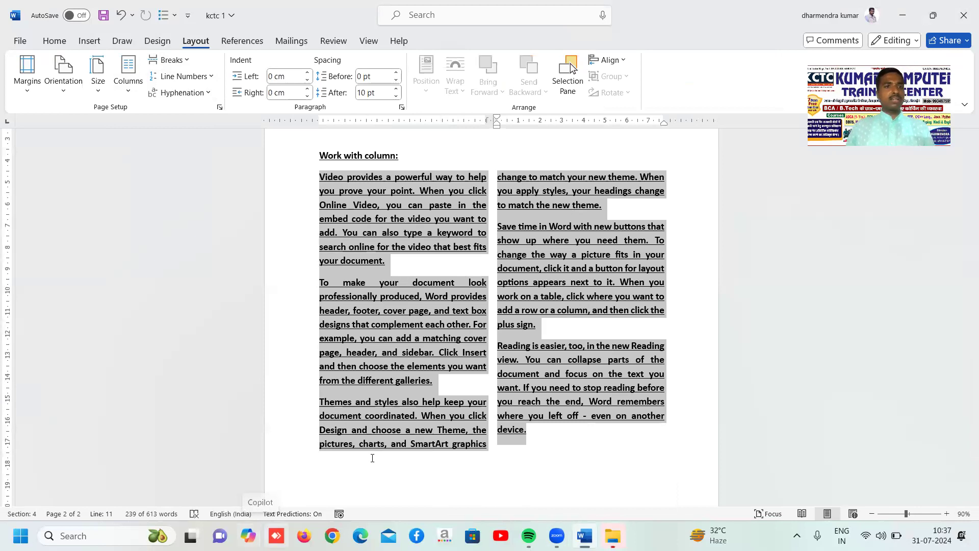
Left-align the selected two-column text for comparison, and restore its justified alignment
left_click(53, 41)
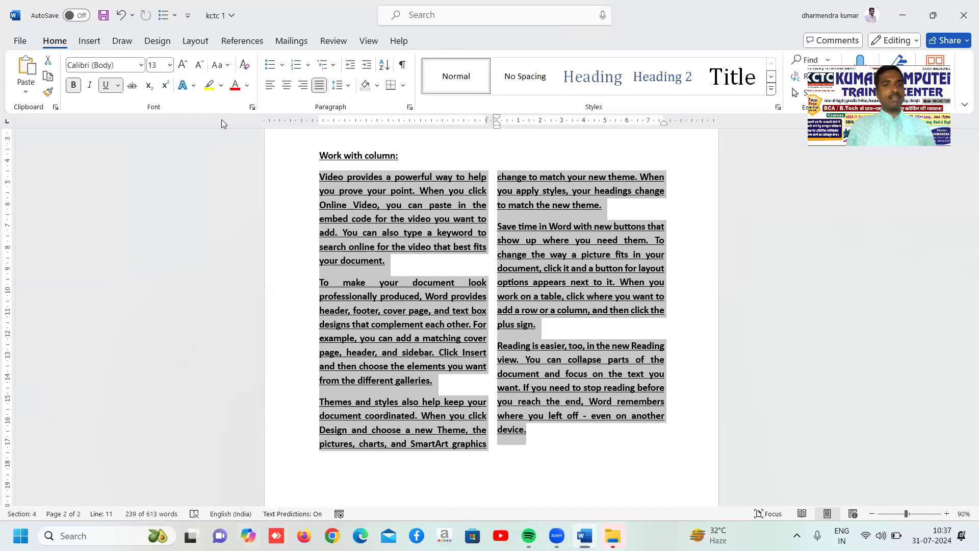
left_click(270, 85)
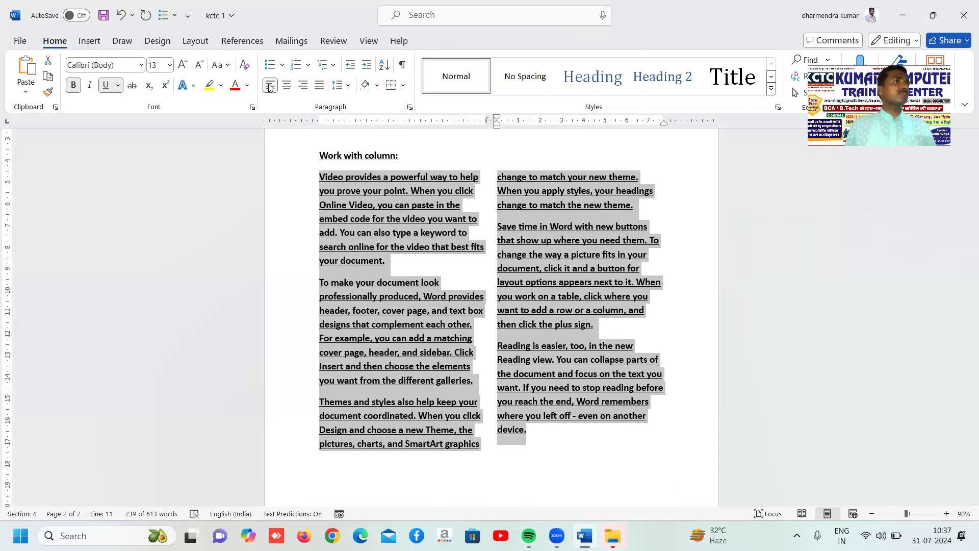
left_click(319, 89)
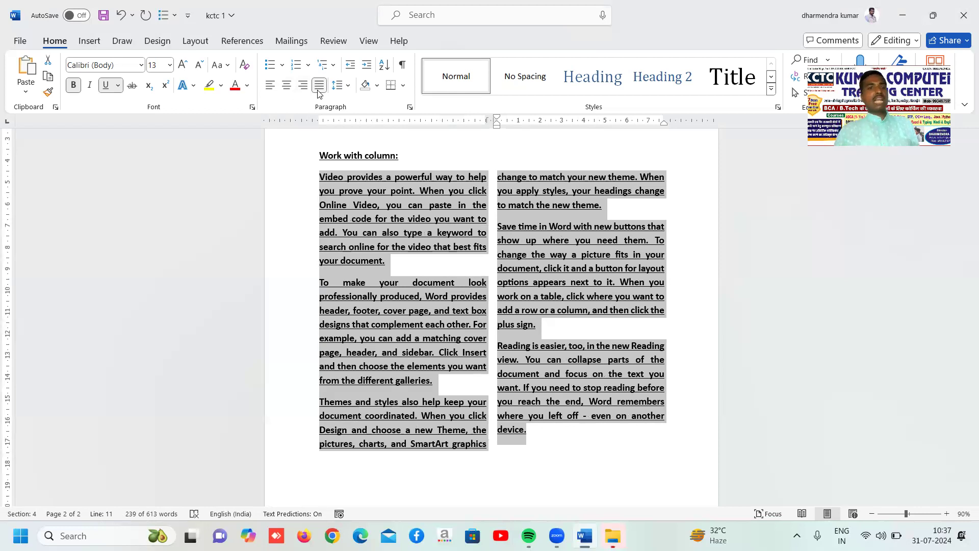
Add a dividing line between the two columns of the selected text and deselect the text
left_click(189, 45)
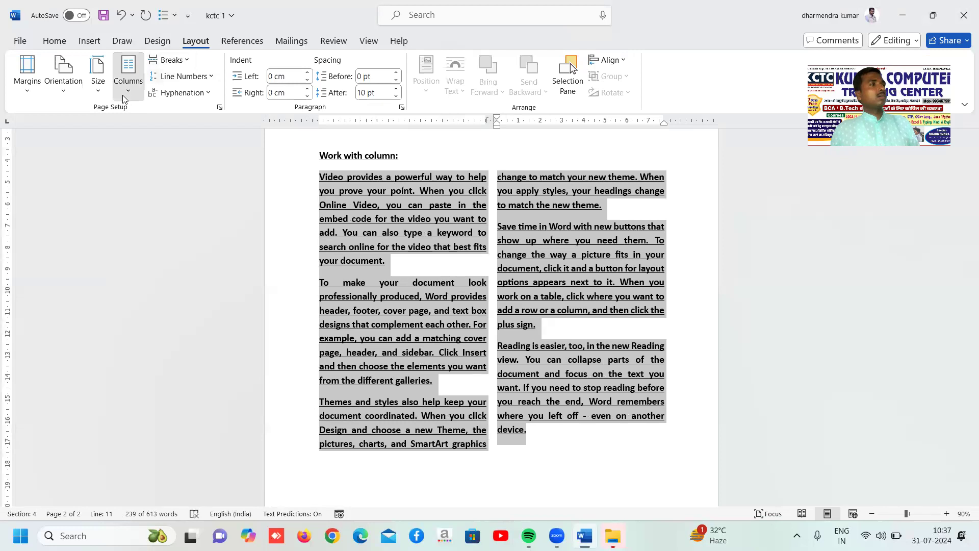
left_click(128, 81)
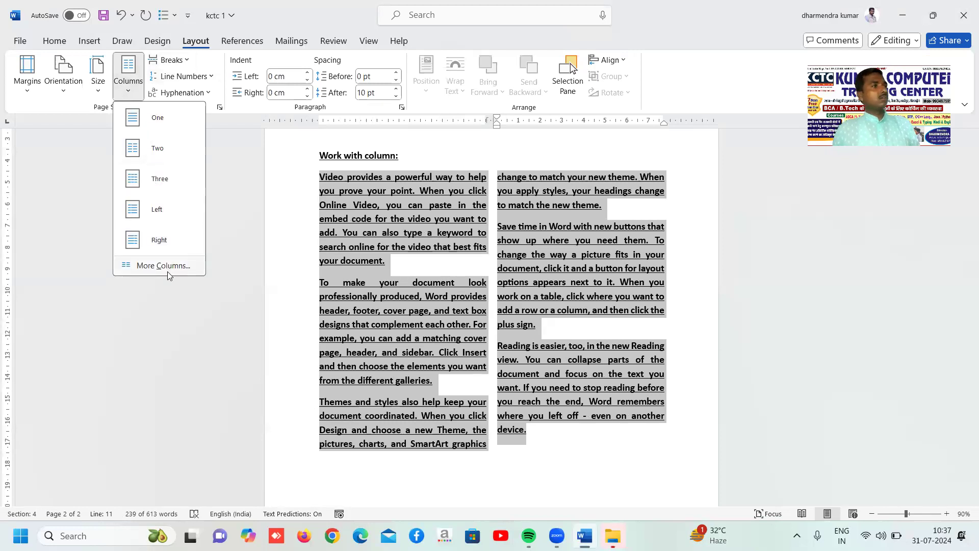
left_click(138, 266)
left_click(244, 250)
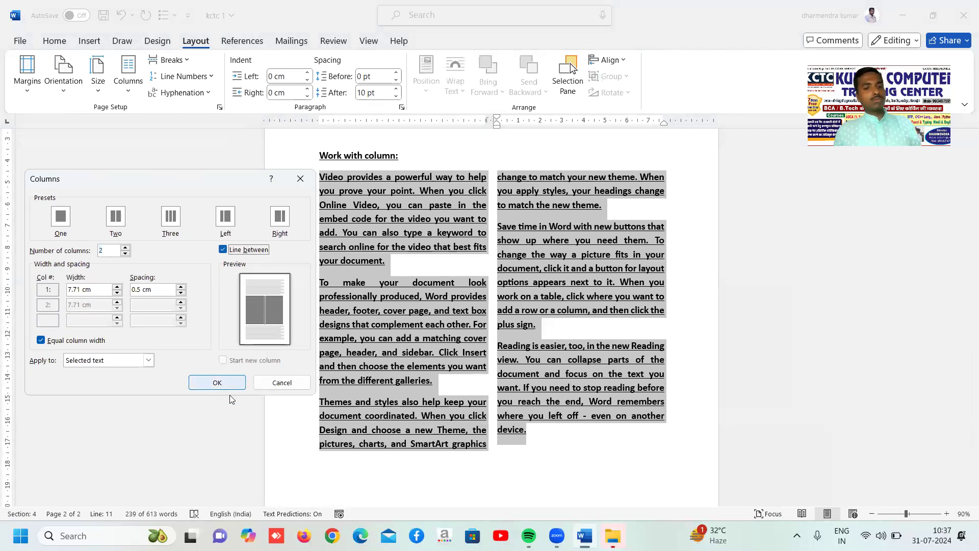
left_click(217, 383)
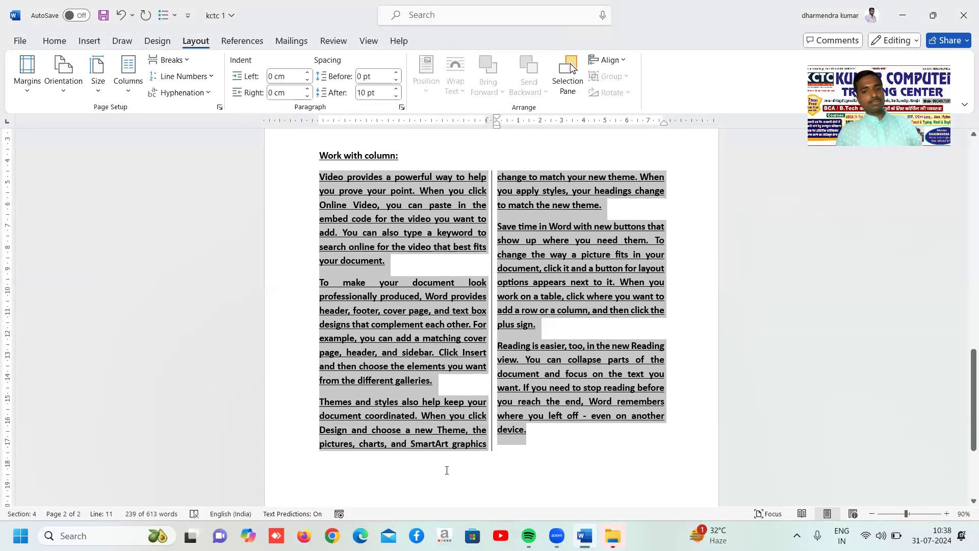
left_click(446, 469)
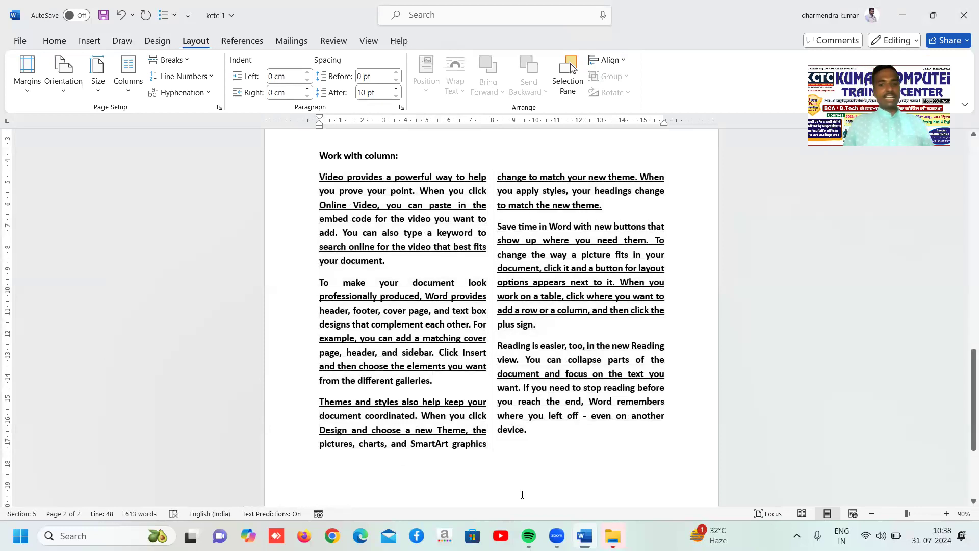
Draw vertical lines along the outer right and left edges of the two-column text, about 12.7 cm and 13 cm long
left_click(90, 42)
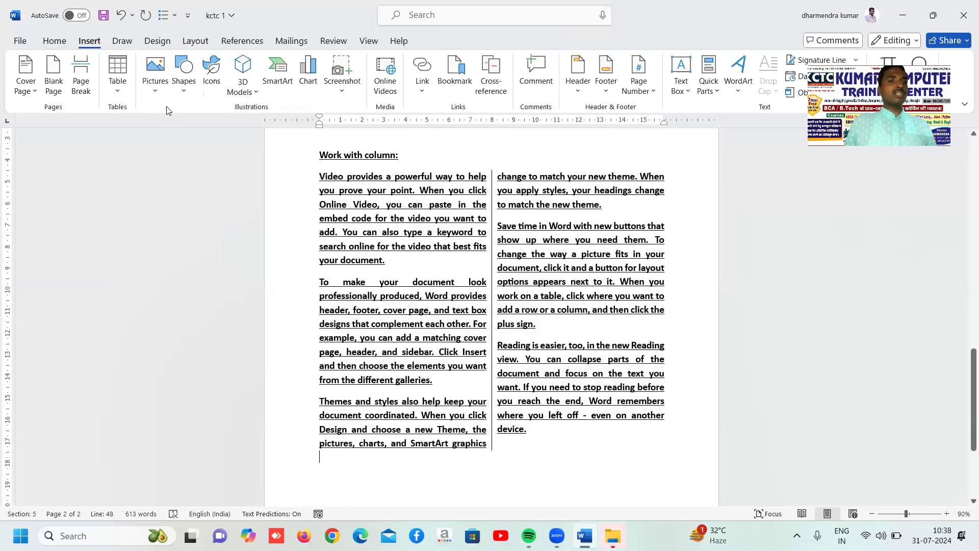
left_click(184, 76)
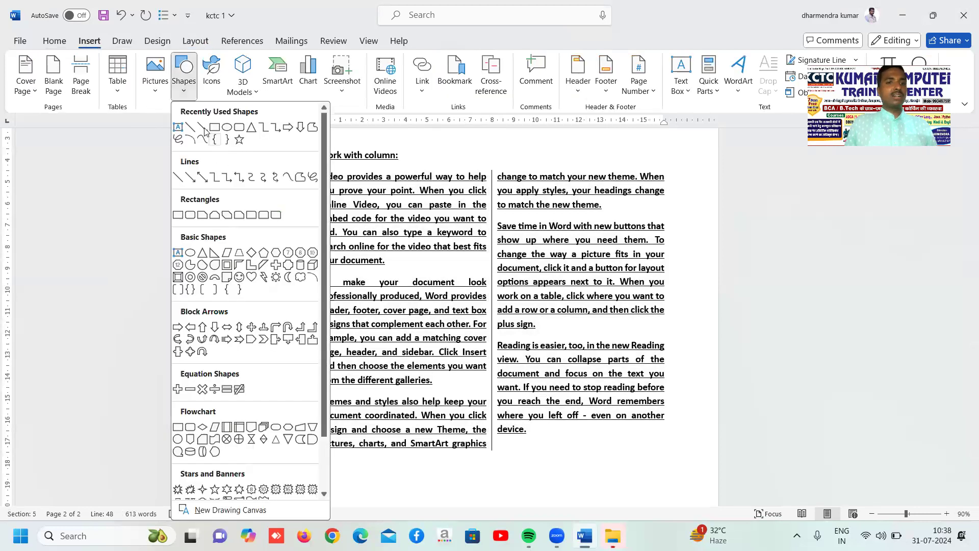
left_click(189, 127)
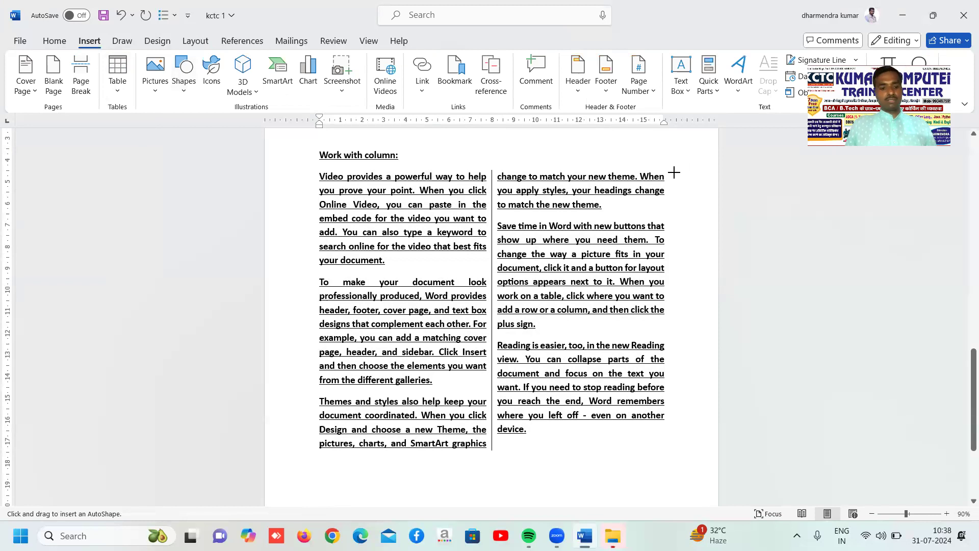
mouse_move(674, 172)
left_mouse_down()
mouse_move(674, 435)
mouse_move(703, 481)
mouse_move(704, 468)
mouse_move(647, 435)
mouse_move(672, 449)
left_mouse_up()
left_click(199, 76)
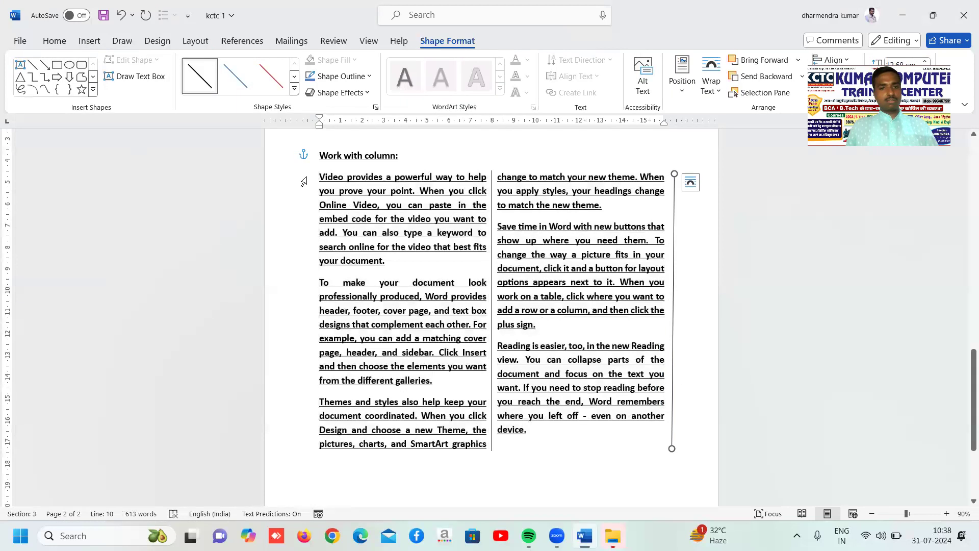
left_click(32, 65)
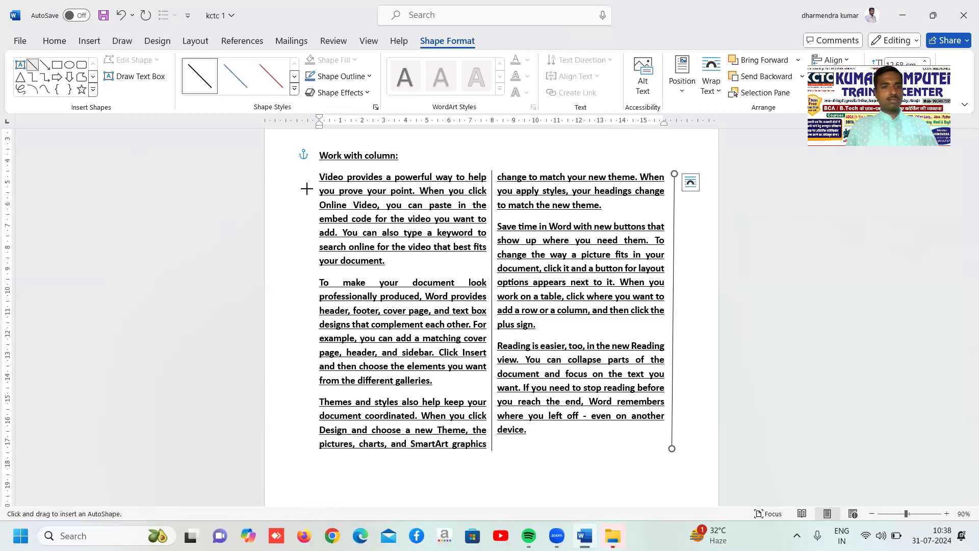
left_click_drag(310, 174, 290, 461)
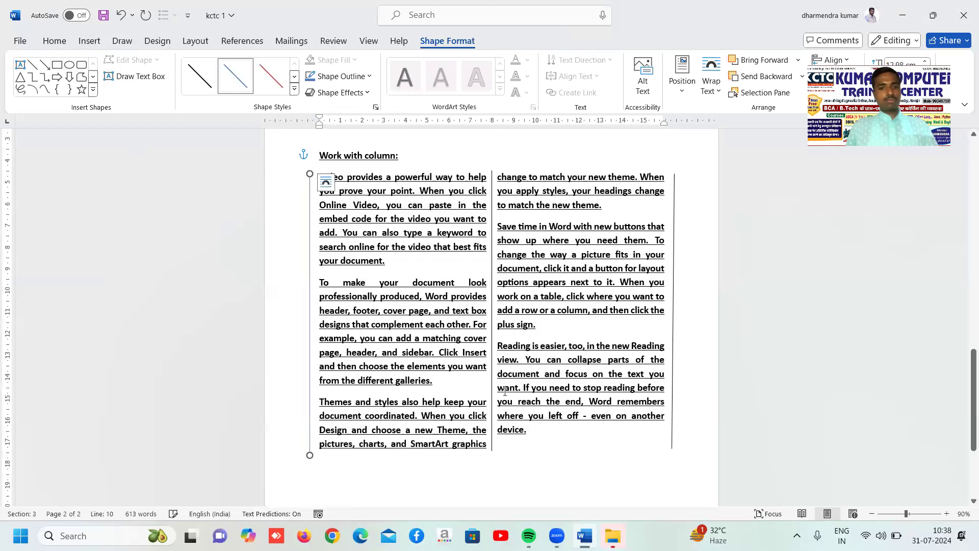
left_click(548, 459)
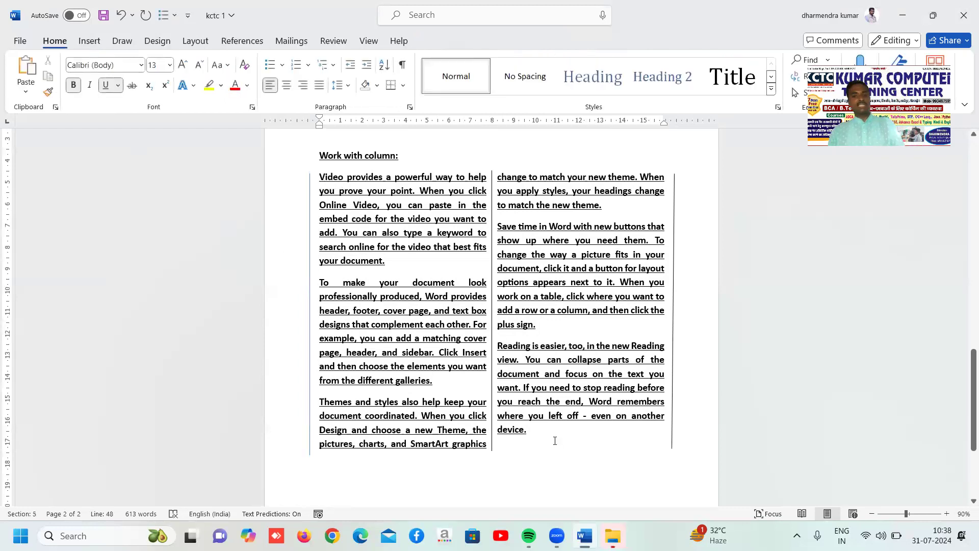
Insert several blank paragraphs after the last word of the two-column text to see how the columns and lines behave
left_click(554, 441)
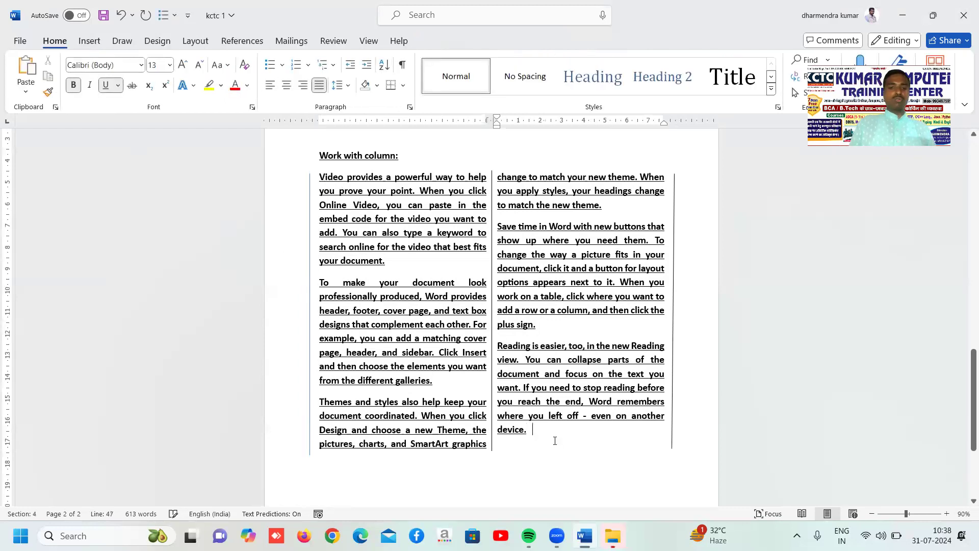
key("Return")
key("Return")
key("Return")
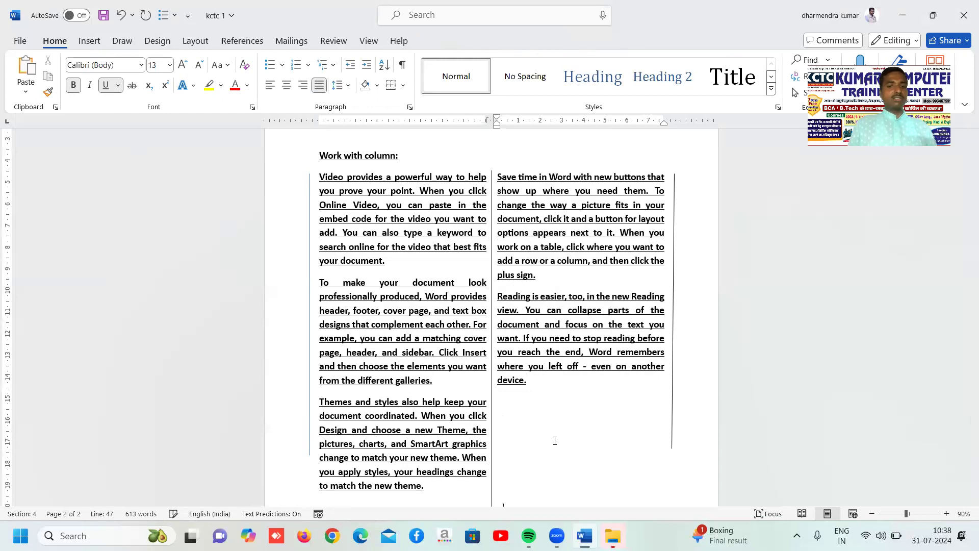
key("Return")
key("Return")
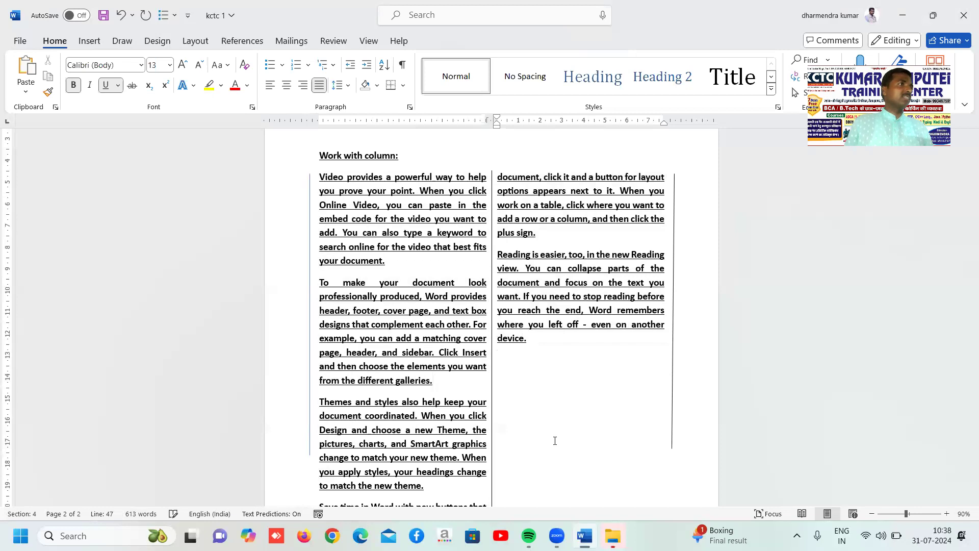
scroll(554, 442, "down", 2)
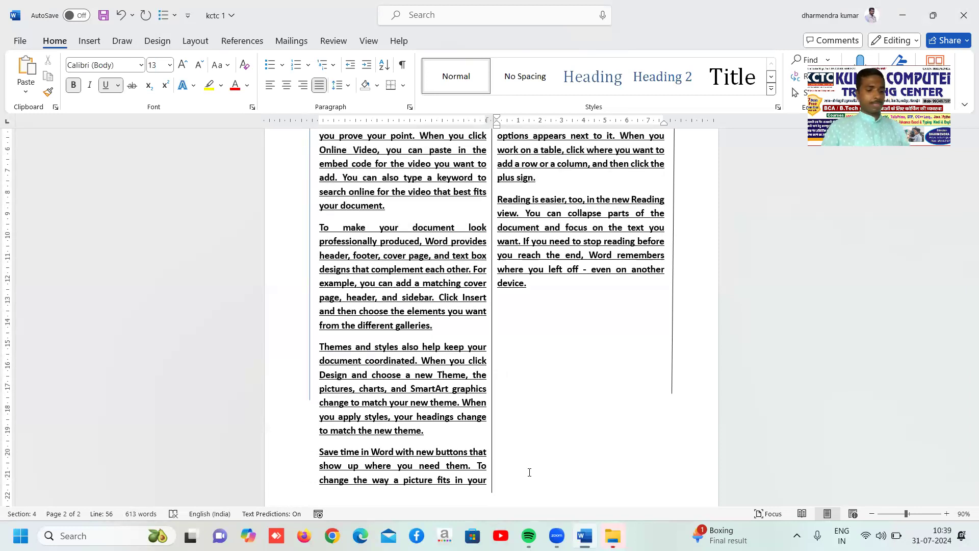
Undo the blank paragraphs, drawn lines and all column and alignment changes, back to the single-column text
key("ctrl+z")
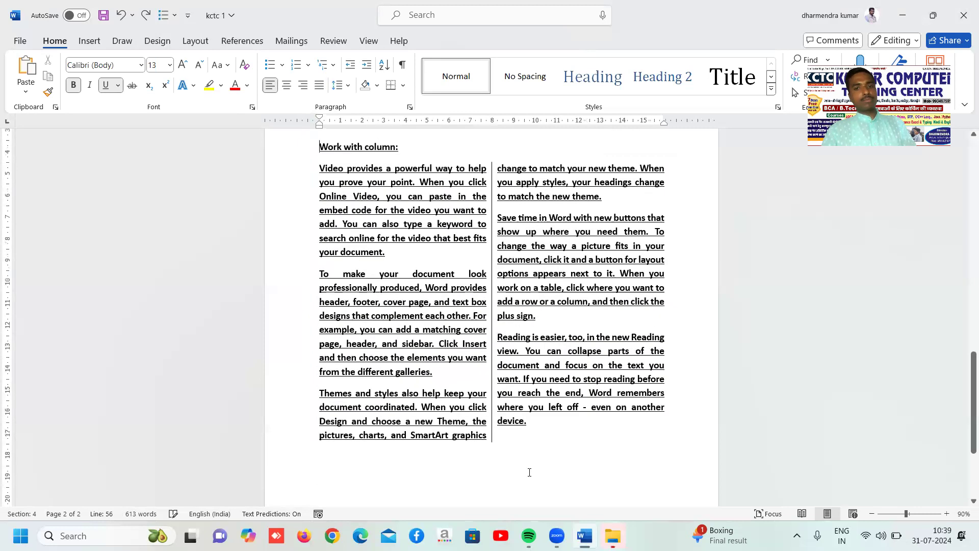
key("ctrl+z")
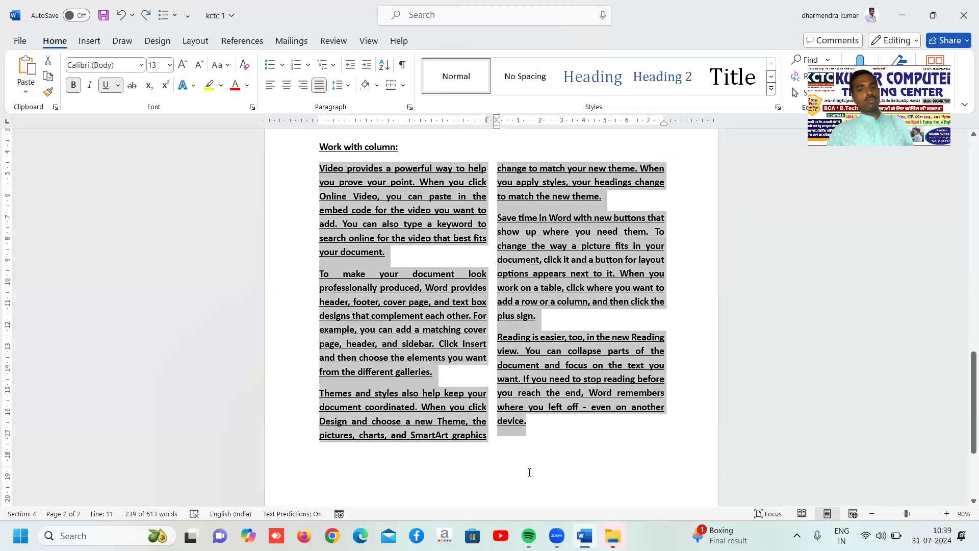
key("ctrl+z")
key("ctrl+z")
key("ctrl+z")
key("ctrl+z")
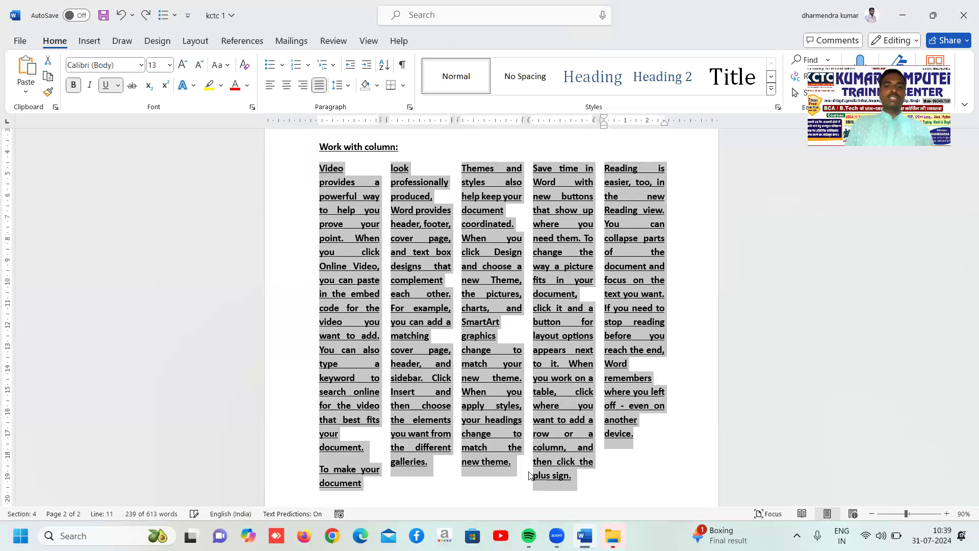
key("ctrl+z")
key("ctrl+z")
key("ctrl+z")
key("ctrl+z")
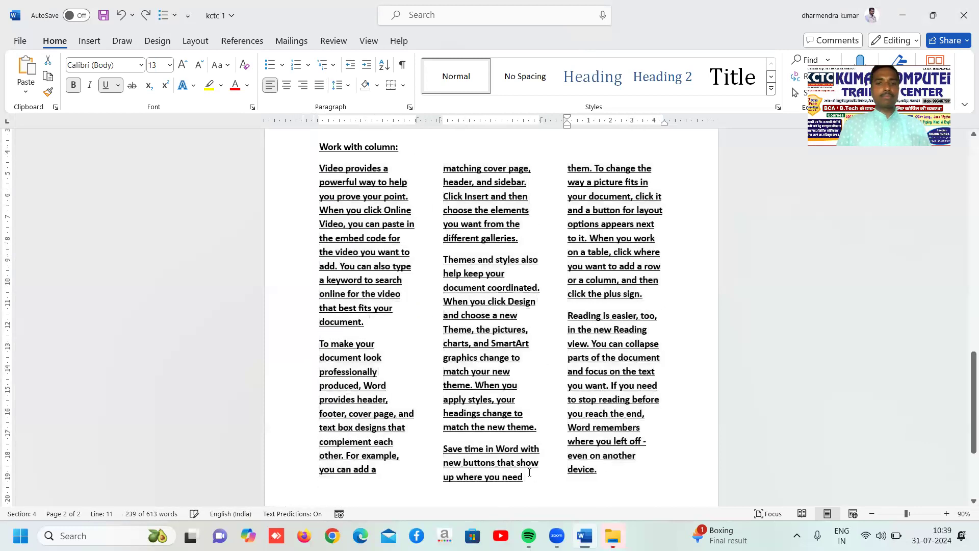
key("ctrl+z")
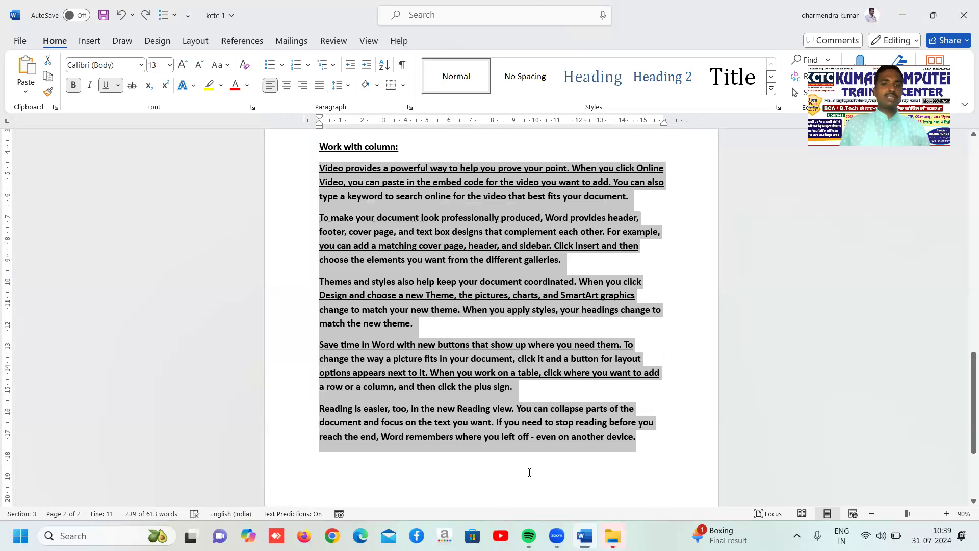
Set only the second and third paragraphs, from "To make your document" to "the new theme.", in two columns
left_click(445, 326)
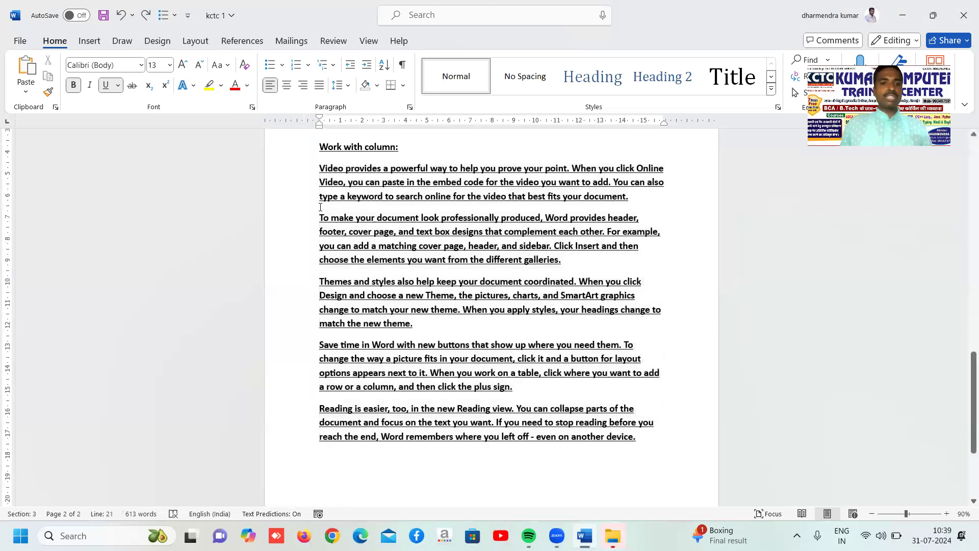
left_click_drag(339, 246, 409, 330)
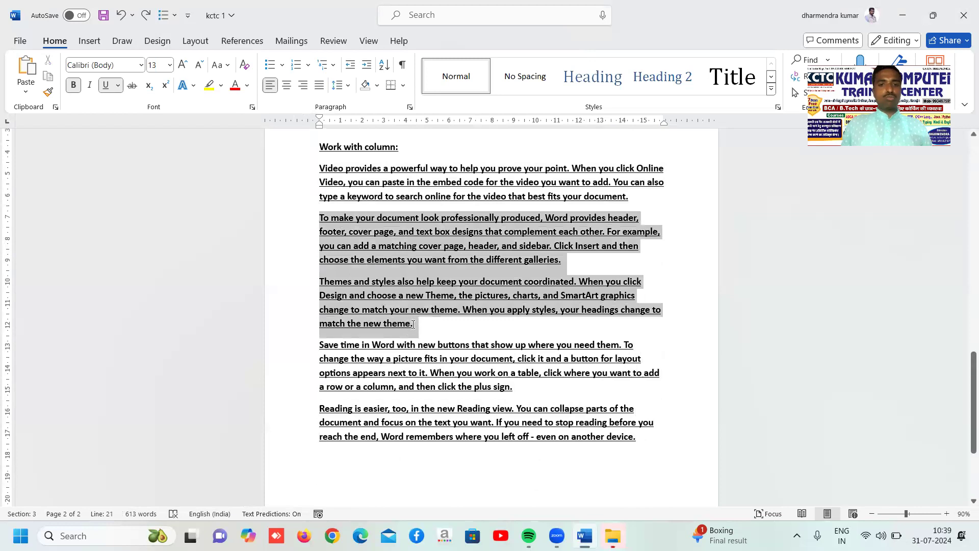
left_click_drag(413, 324, 414, 326)
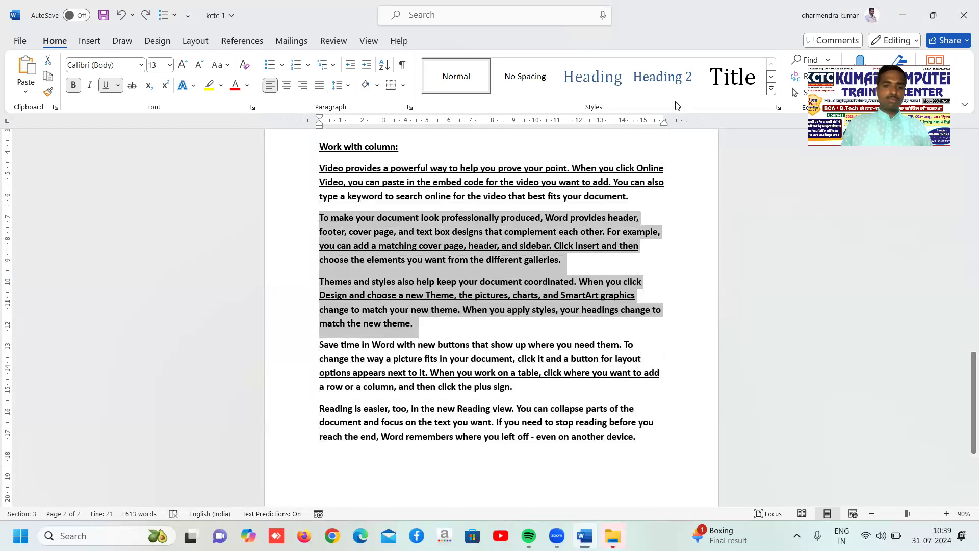
key("shift+Left")
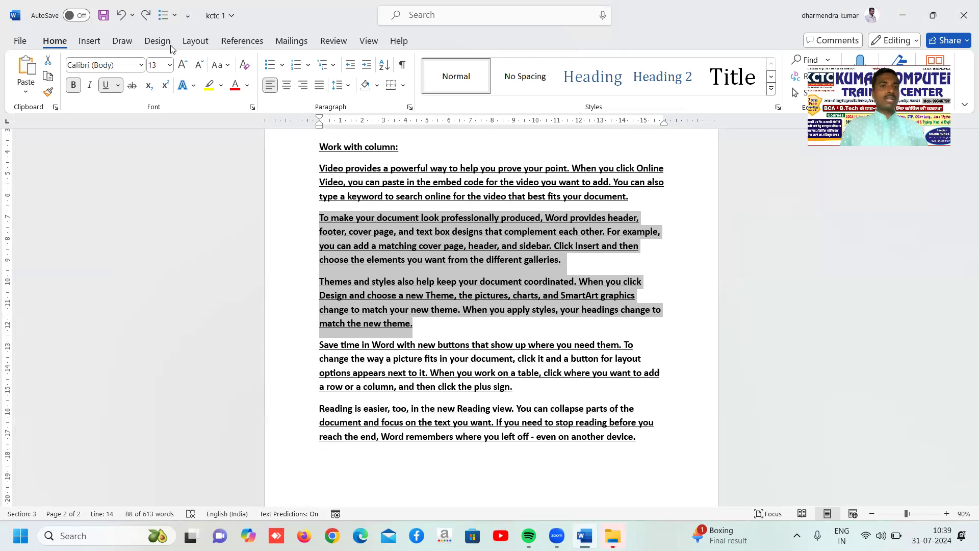
left_click(157, 41)
left_click(195, 41)
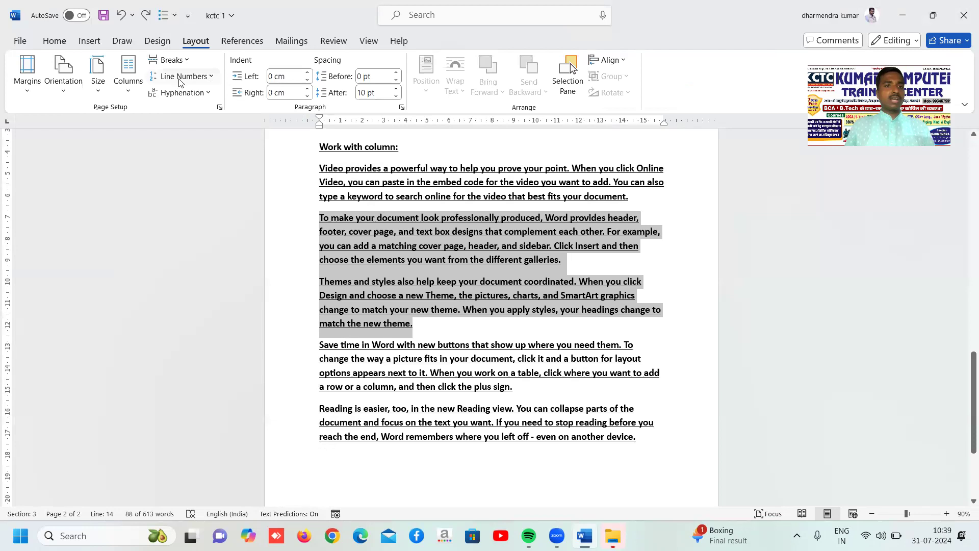
left_click(127, 87)
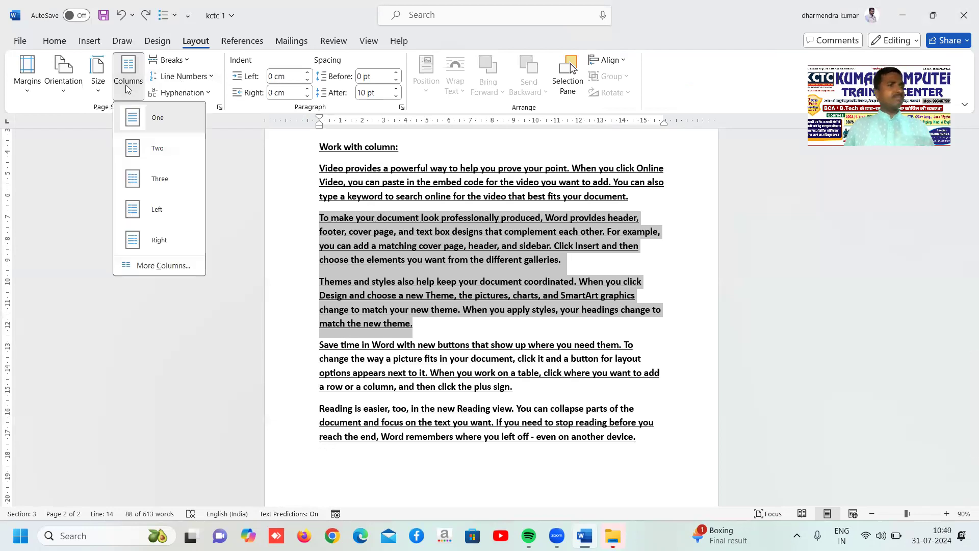
left_click(133, 148)
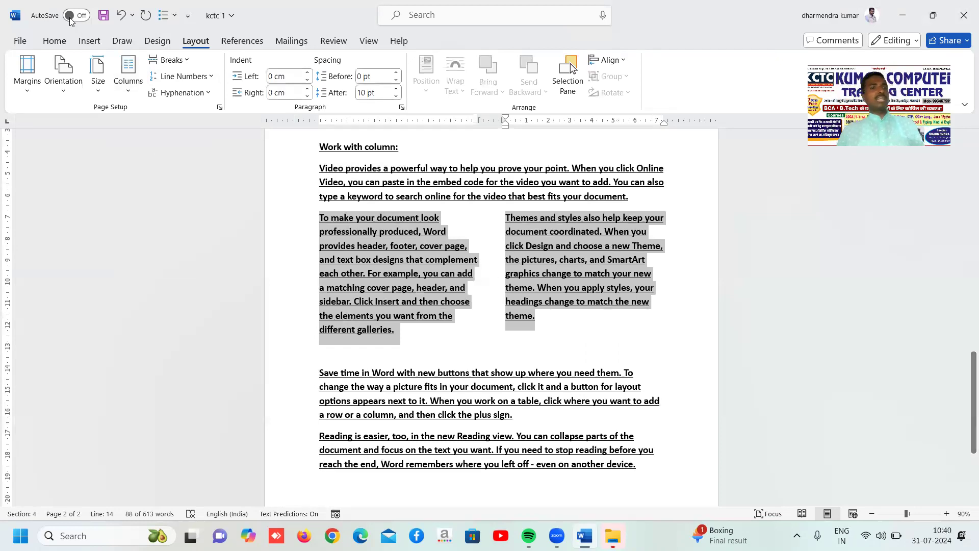
Justify the two paragraphs in the two-column section and deselect them
left_click(54, 42)
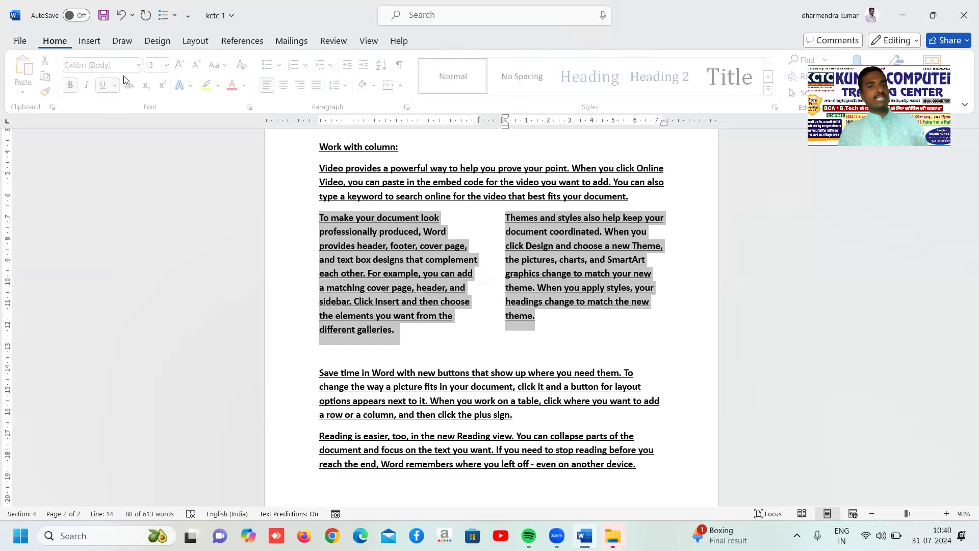
left_click(319, 85)
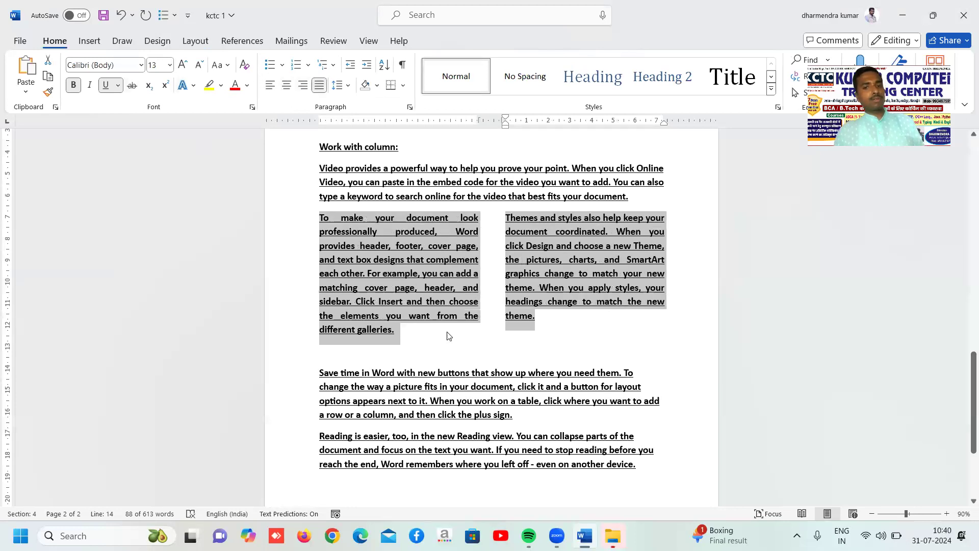
left_click(582, 338)
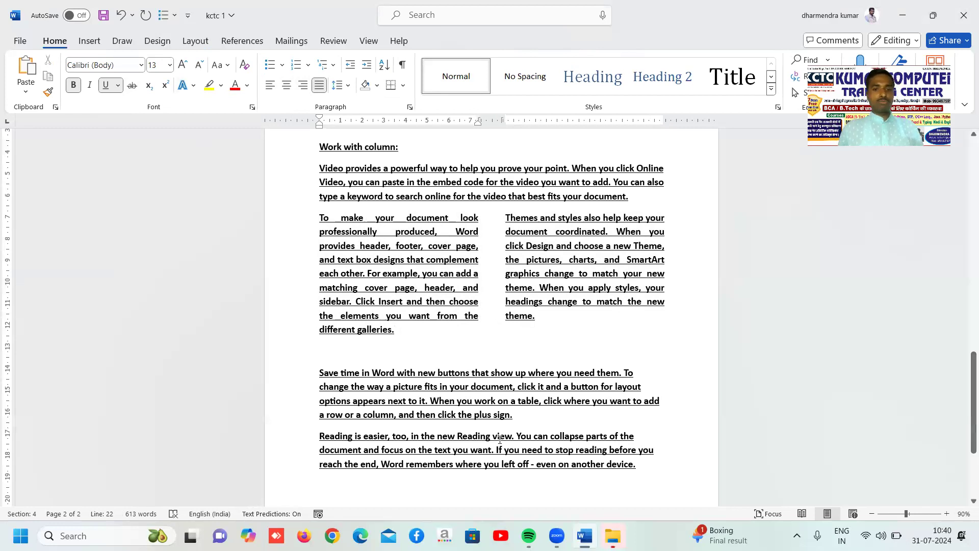
Set the last paragraph, starting "Reading is easier", in three columns
left_click(360, 372)
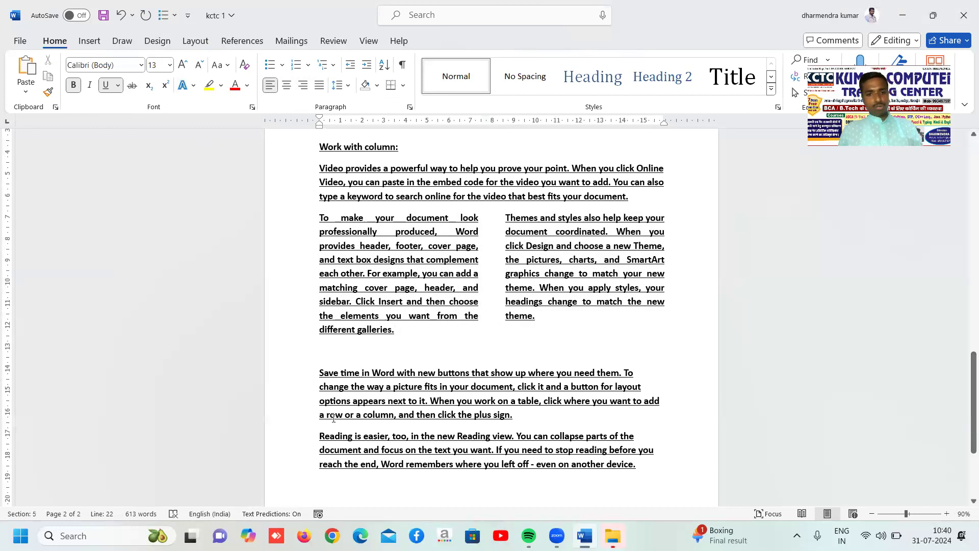
left_click_drag(318, 438, 649, 401)
left_click_drag(646, 439, 642, 477)
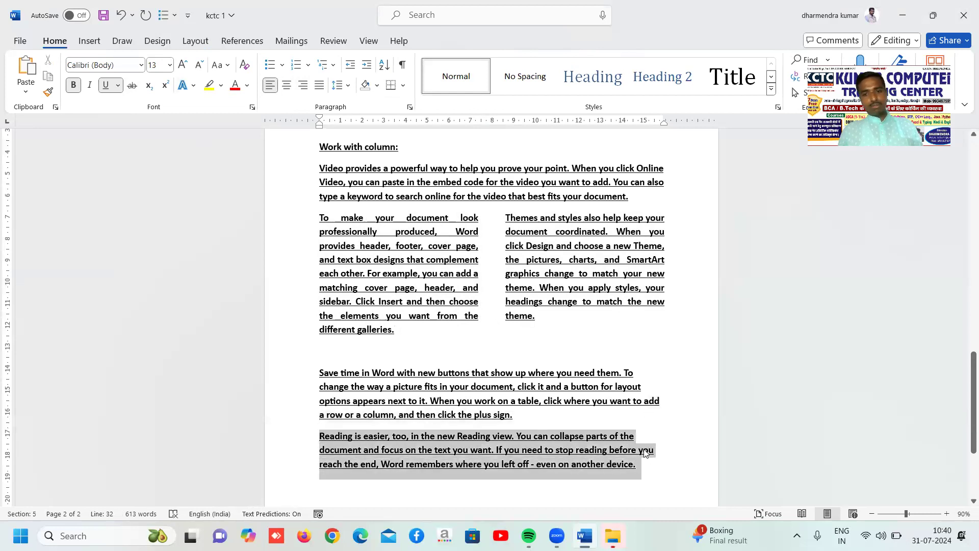
left_click(195, 41)
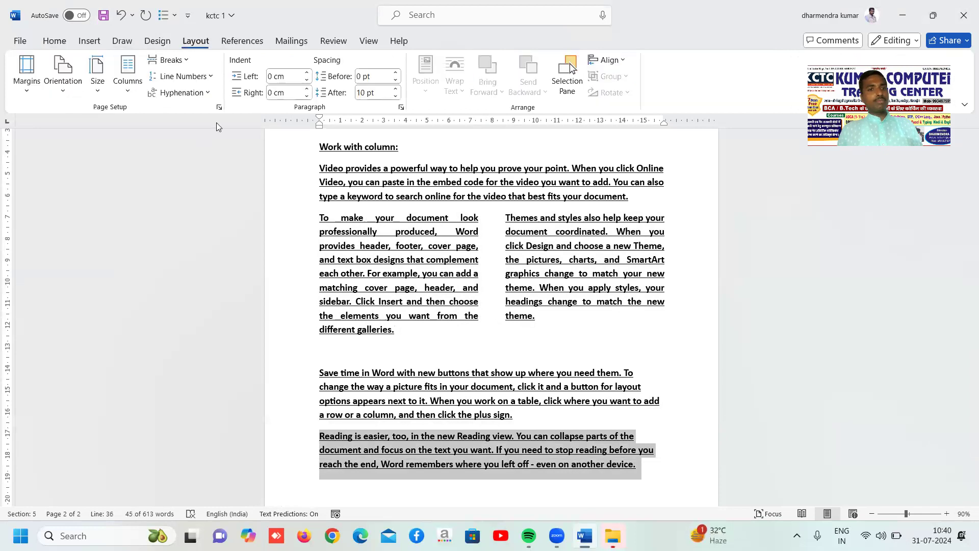
left_click(128, 78)
left_click(160, 178)
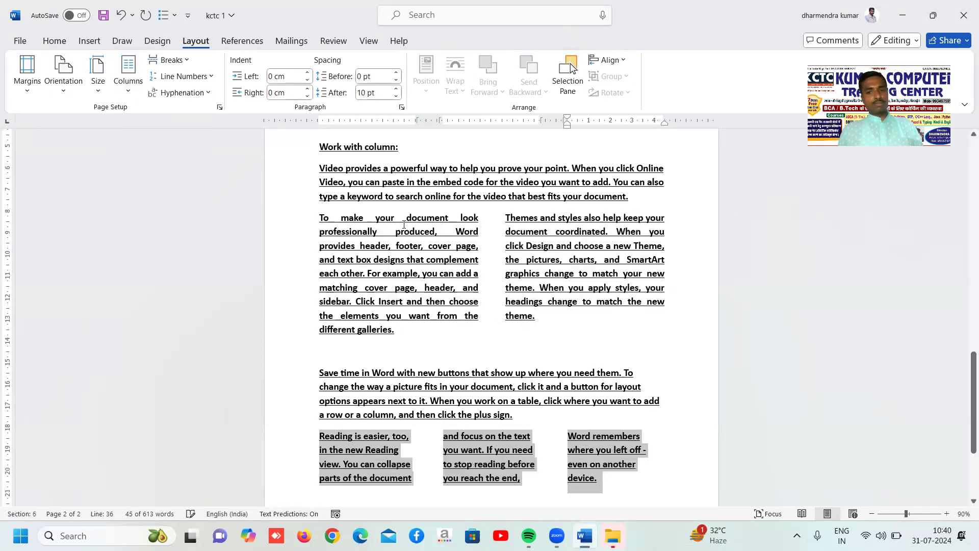
Add a page break after the last paragraph, and delete the document's entire content
scroll(354, 223, "down", 1)
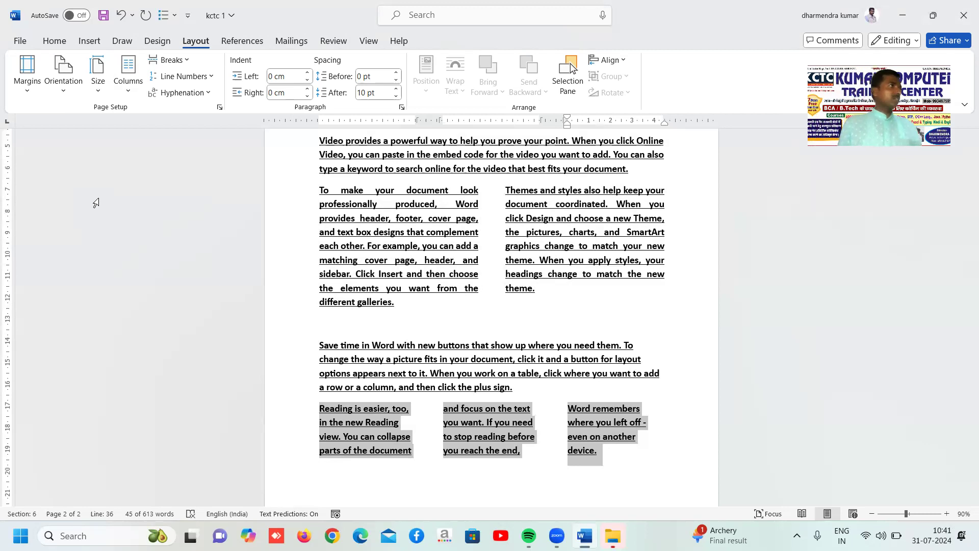
left_click(398, 301)
scroll(393, 286, "down", 3)
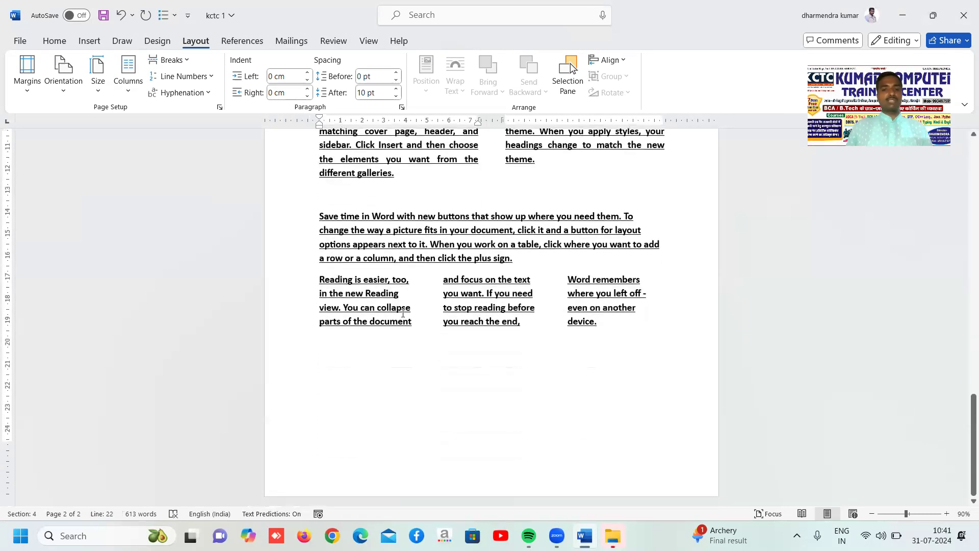
left_click(649, 328)
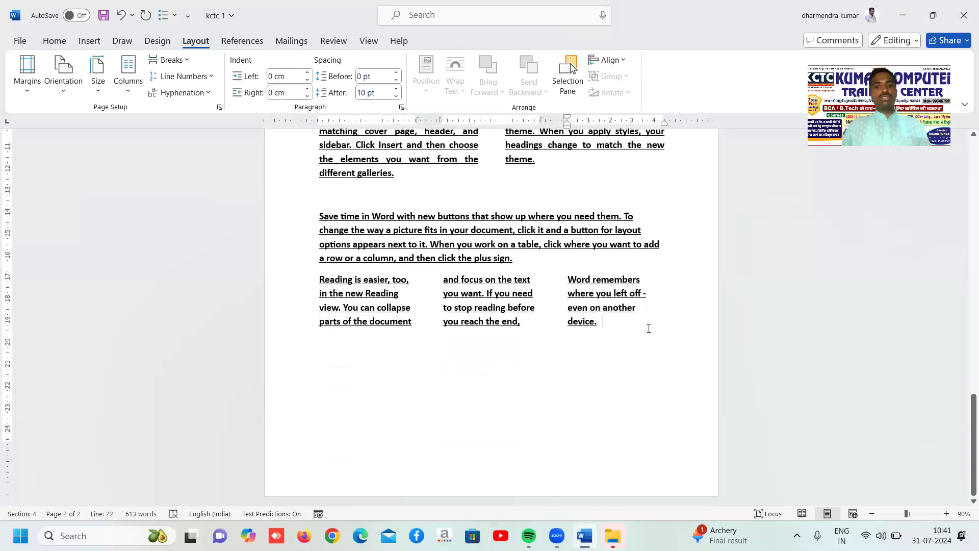
key("ctrl+Return")
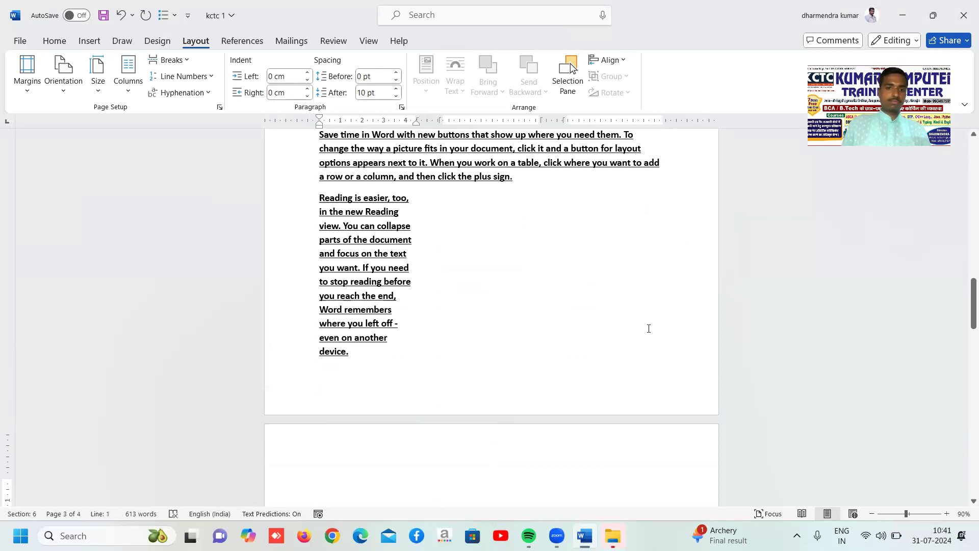
key("ctrl+a")
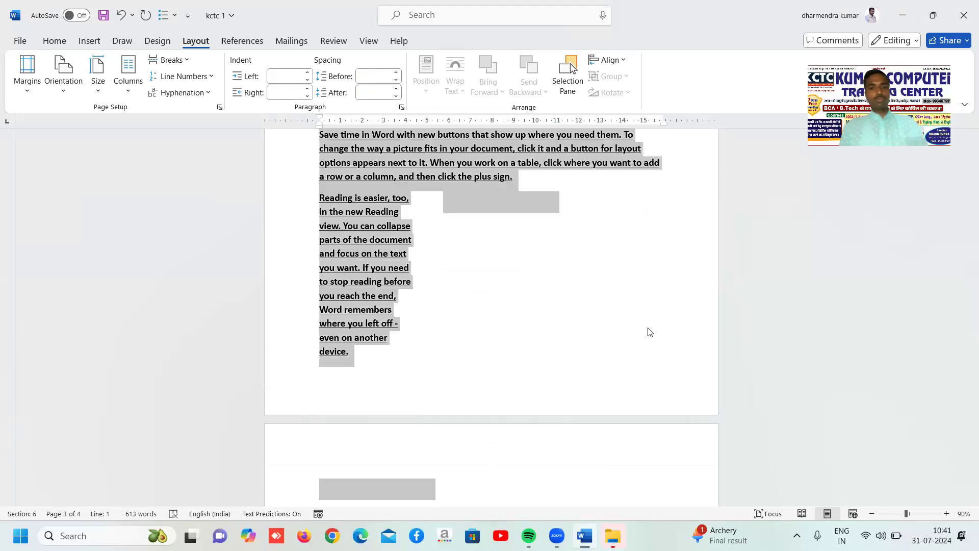
key("Delete")
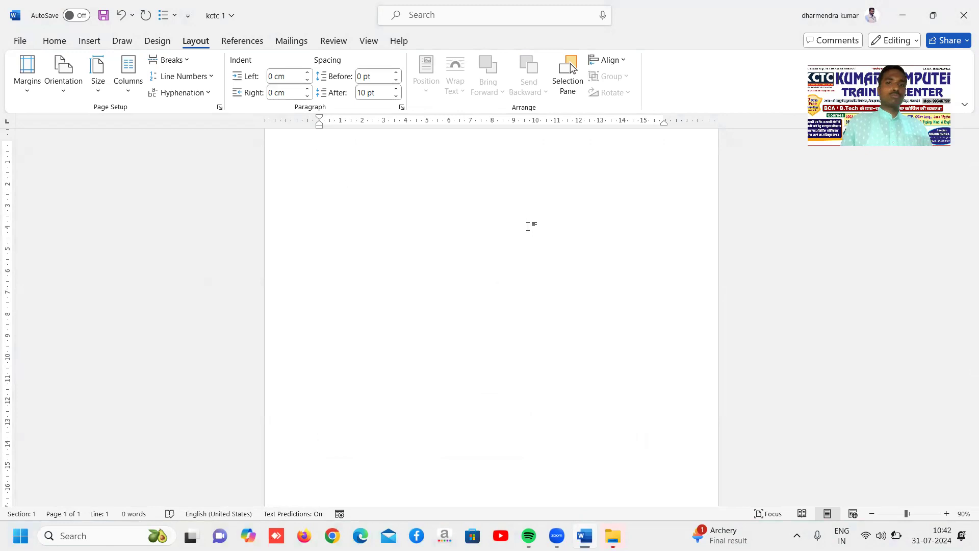
Enter a line of random letters on the blank page and erase it
type("dghjgjcgjfmghjfhfdgh")
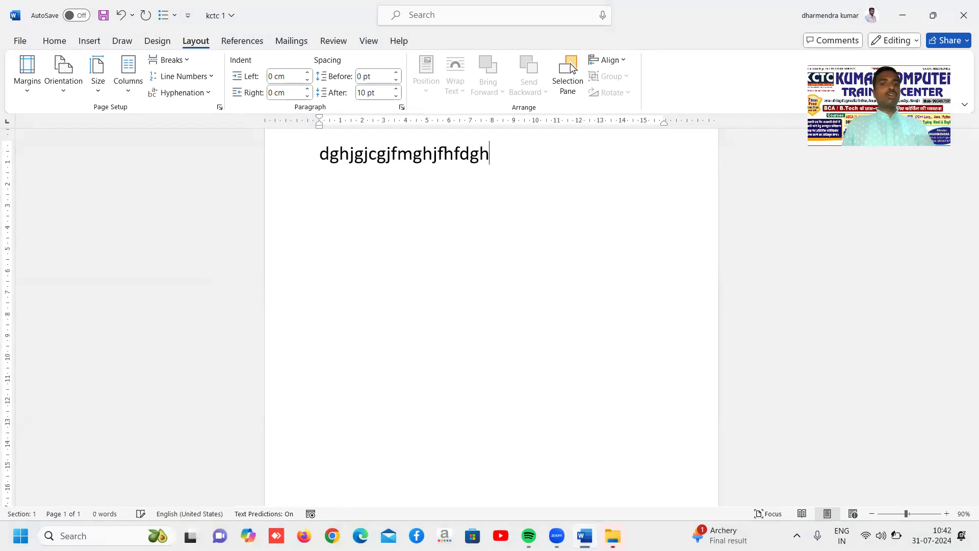
type("fdfgdffhfghg")
key("BackSpace")
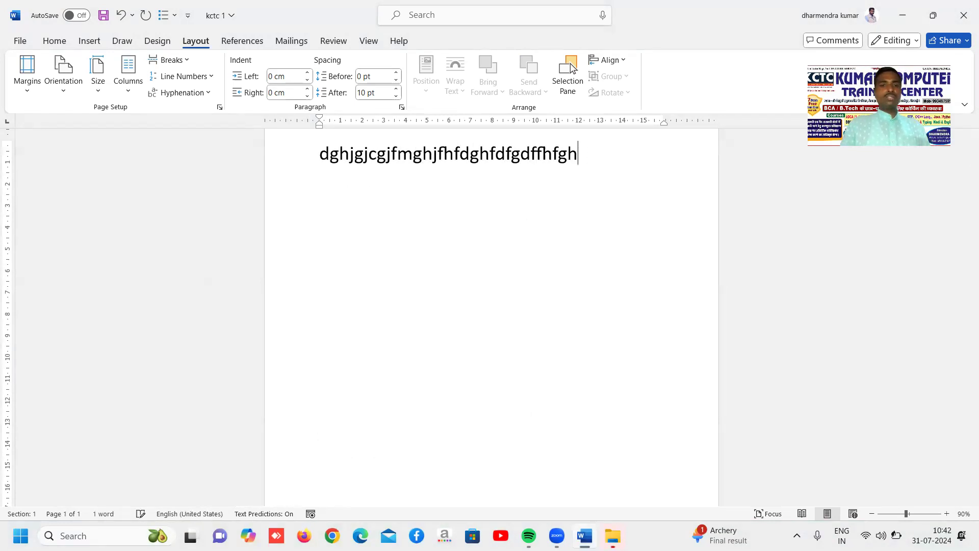
key("BackSpace")
key("BackSpace")
key("BackSpace")
key("BackSpace")
key("BackSpace")
key("BackSpace")
key("BackSpace")
key("BackSpace")
key("BackSpace")
key("BackSpace")
key("BackSpace")
key("BackSpace")
key("BackSpace")
key("BackSpace")
key("BackSpace")
key("BackSpace")
key("BackSpace")
key("BackSpace")
key("BackSpace")
key("BackSpace")
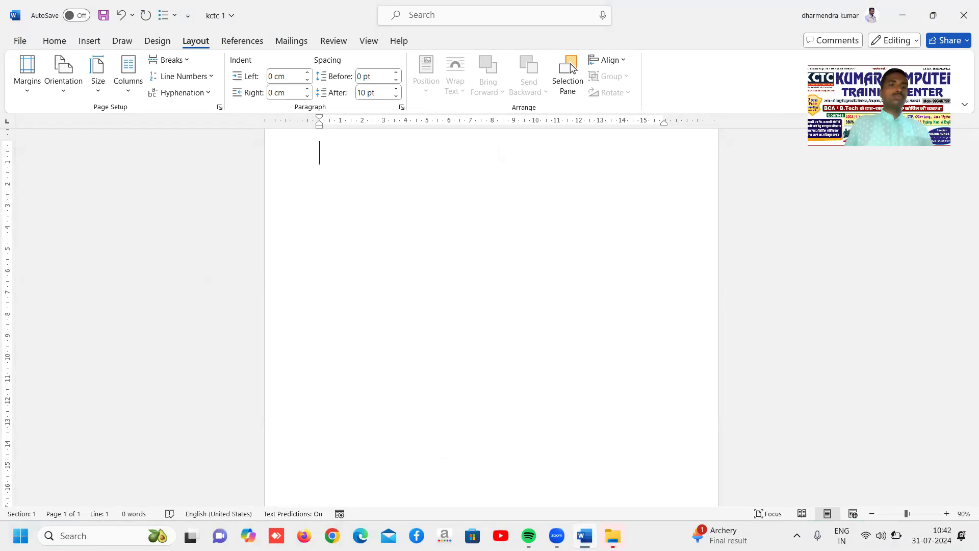
Set the blank page in three columns and fill the first with the heading "Name" and a student's full name split over two lines
left_click(128, 74)
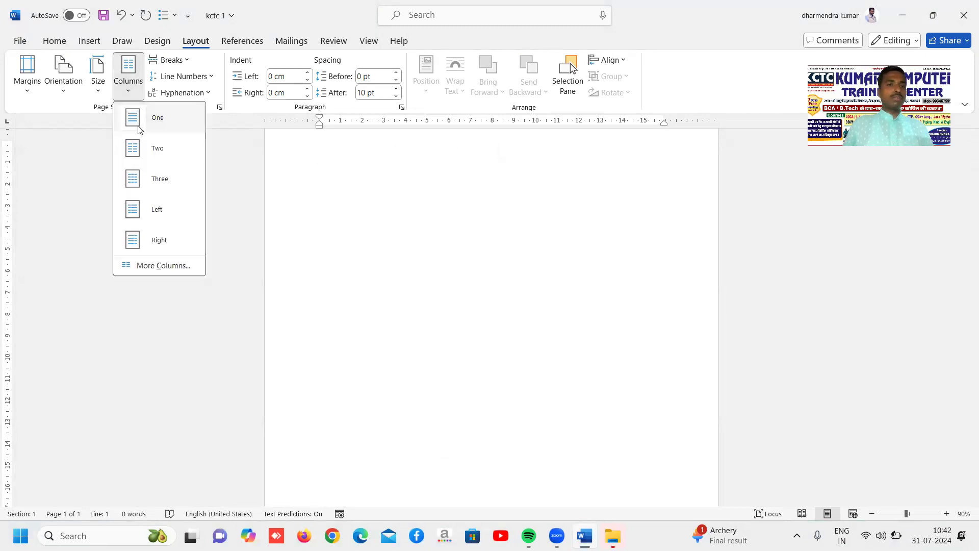
left_click(153, 177)
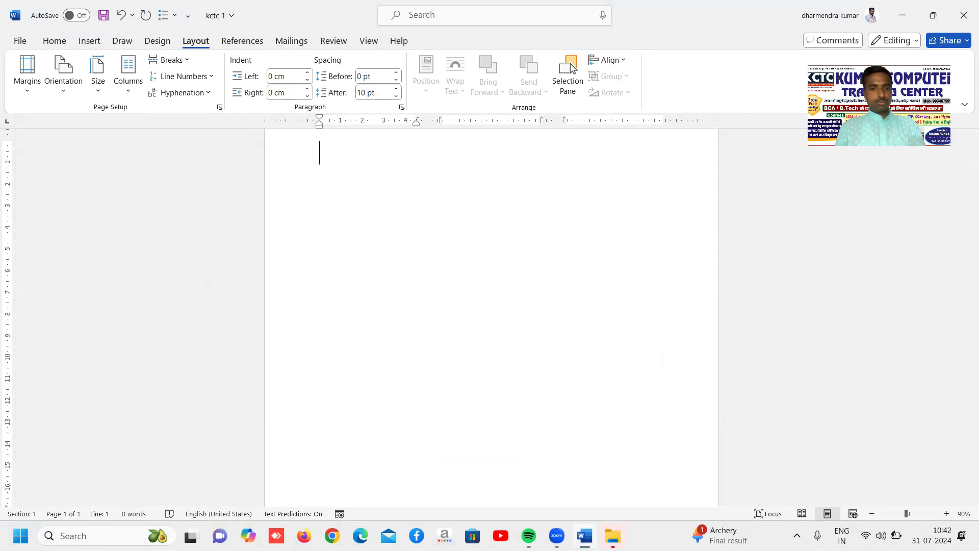
type("name")
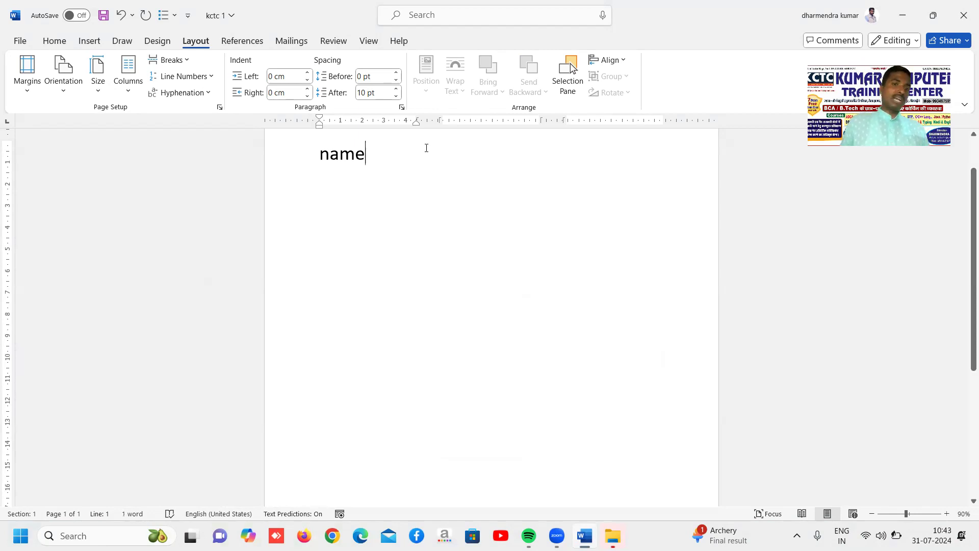
key("Return")
type("ram")
type("esh ku")
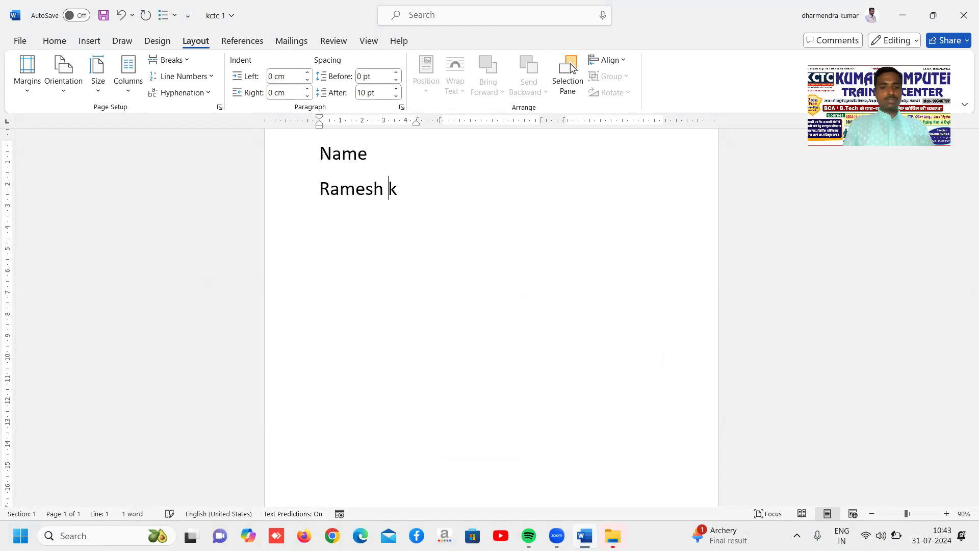
key("BackSpace")
key("BackSpace")
key("shift+Return")
type("kumar")
key("Return")
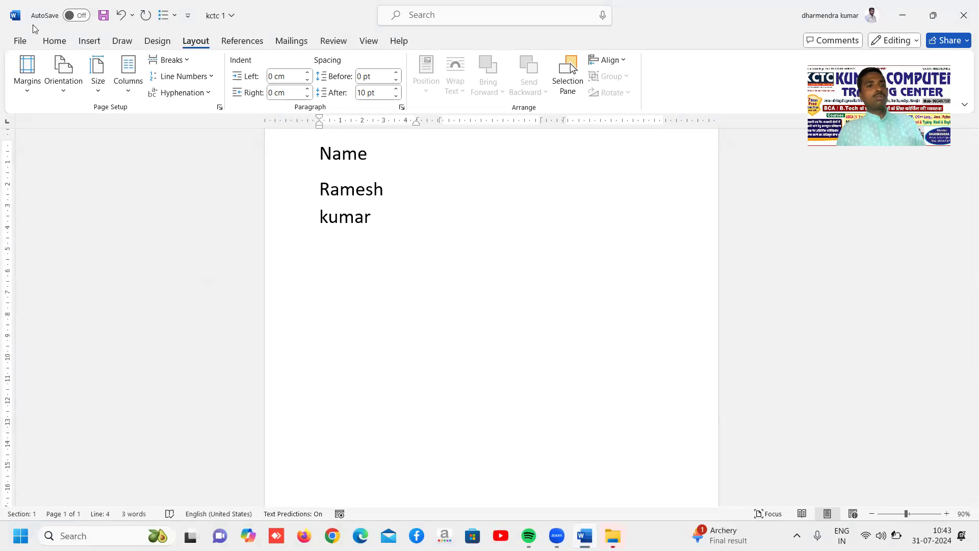
Insert a column break and enter the heading "Age" with "20 year" below it in the second column
left_click(182, 61)
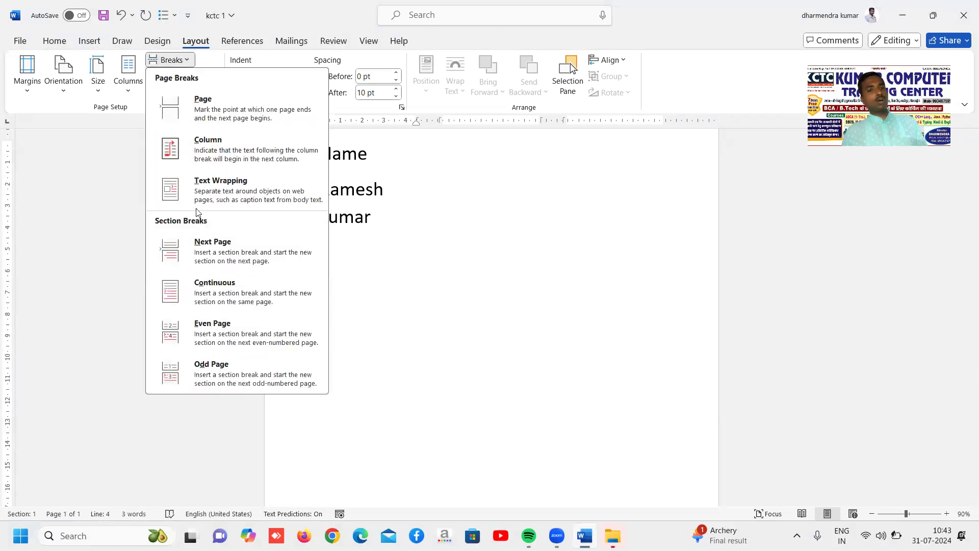
left_click(254, 169)
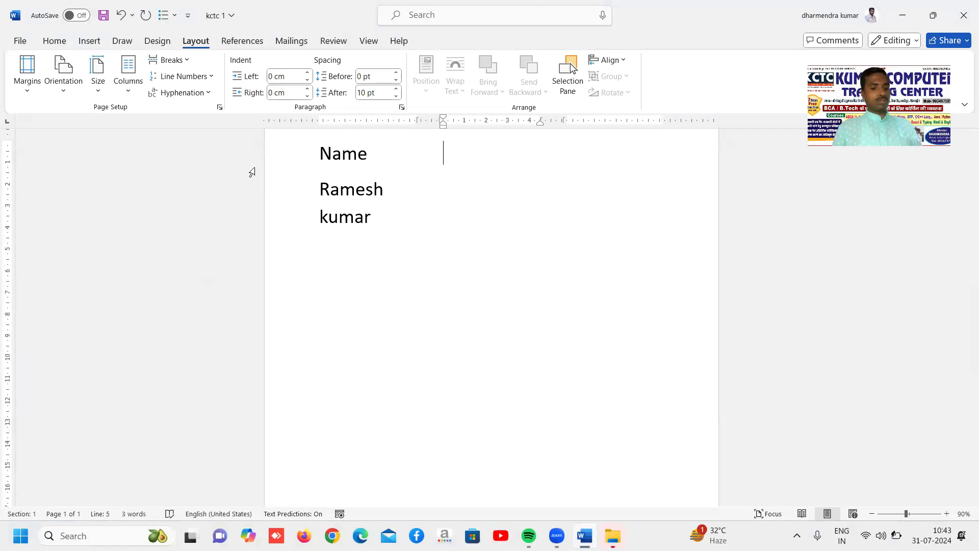
type("Age")
key("Return")
type("20 year")
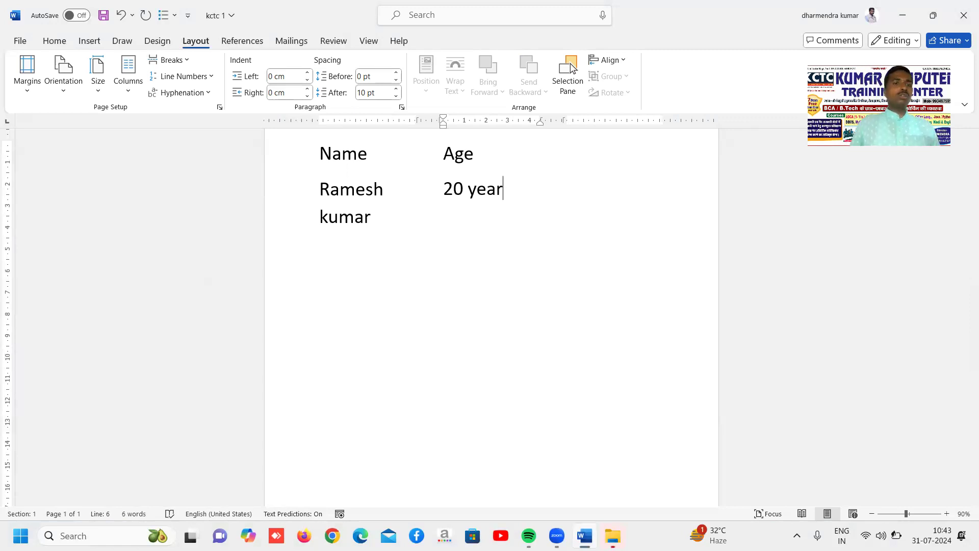
Insert another column break and enter the heading "Course" with "ADCA" below it in the third column
left_click(171, 60)
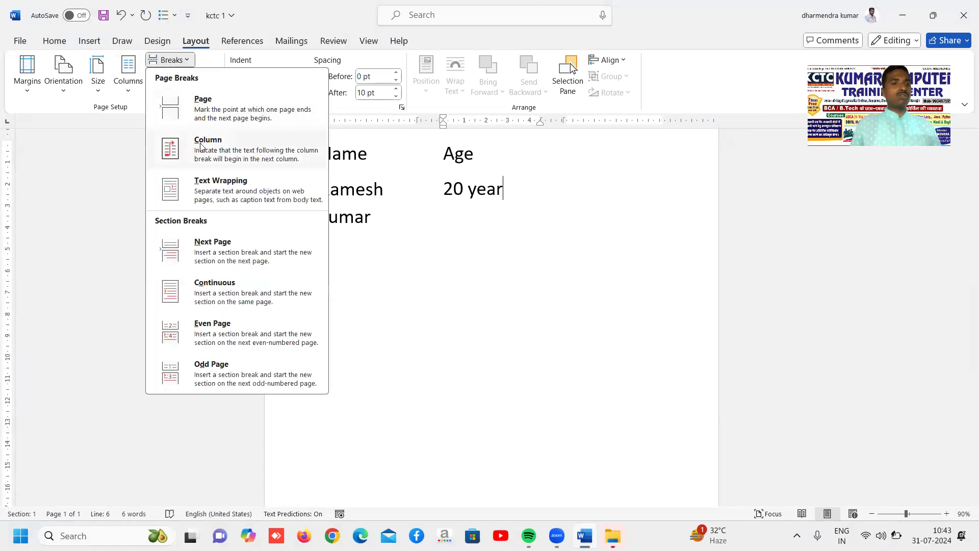
left_click(285, 8)
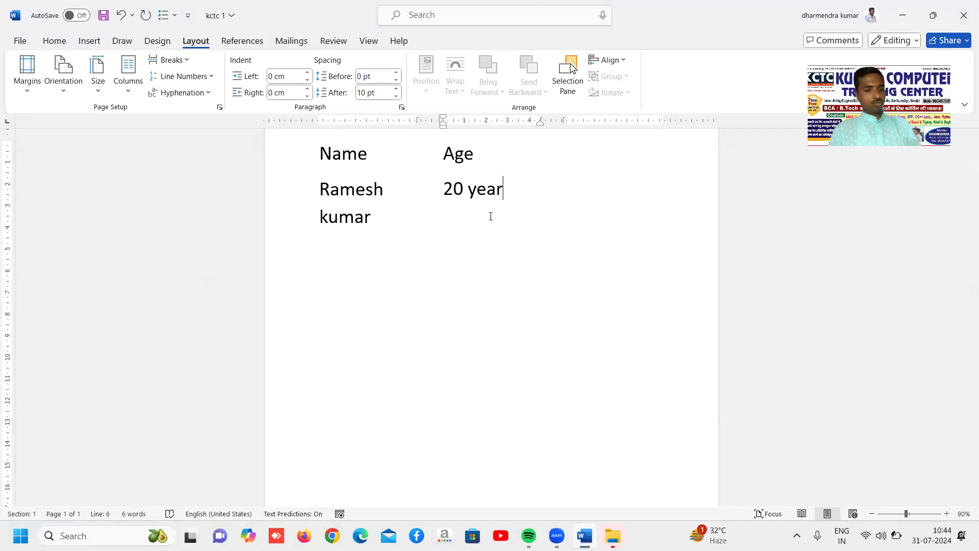
key("ctrl+shift+Return")
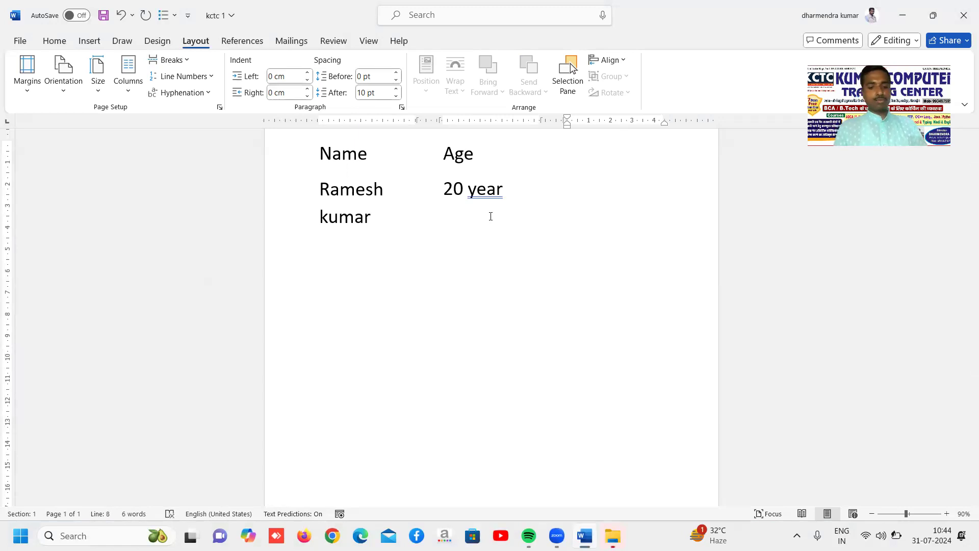
type("Course")
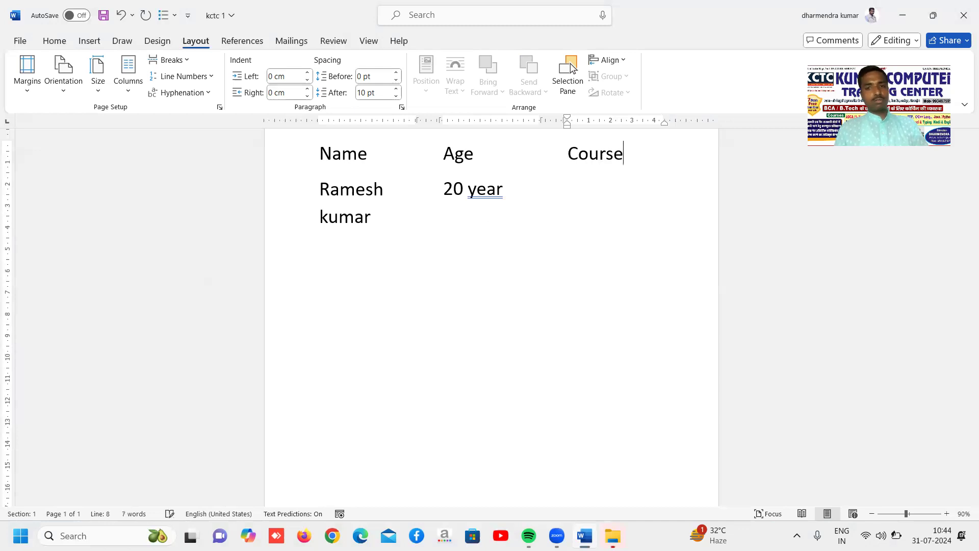
key("Down")
type("ADCA")
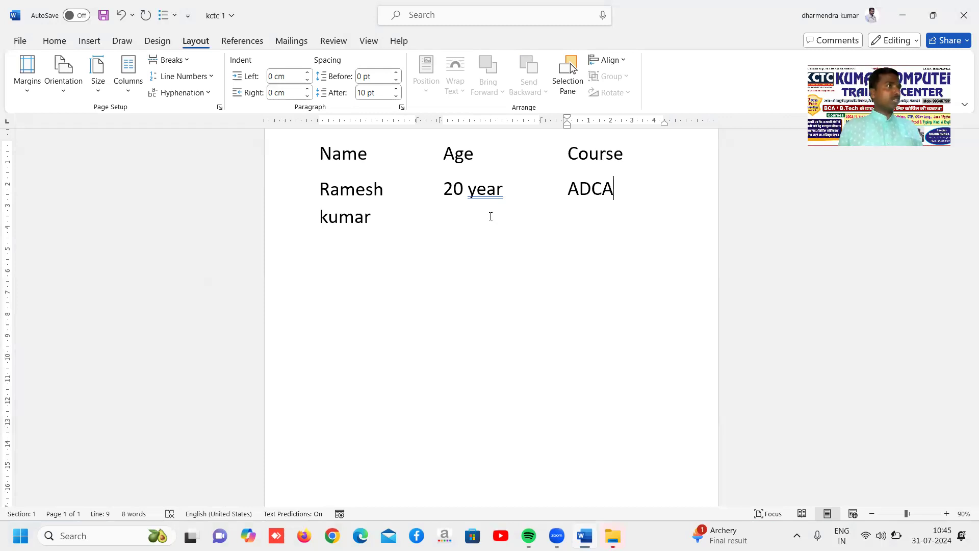
Enter a second student's full name as a new paragraph below the first student in the Name column
left_click(402, 228)
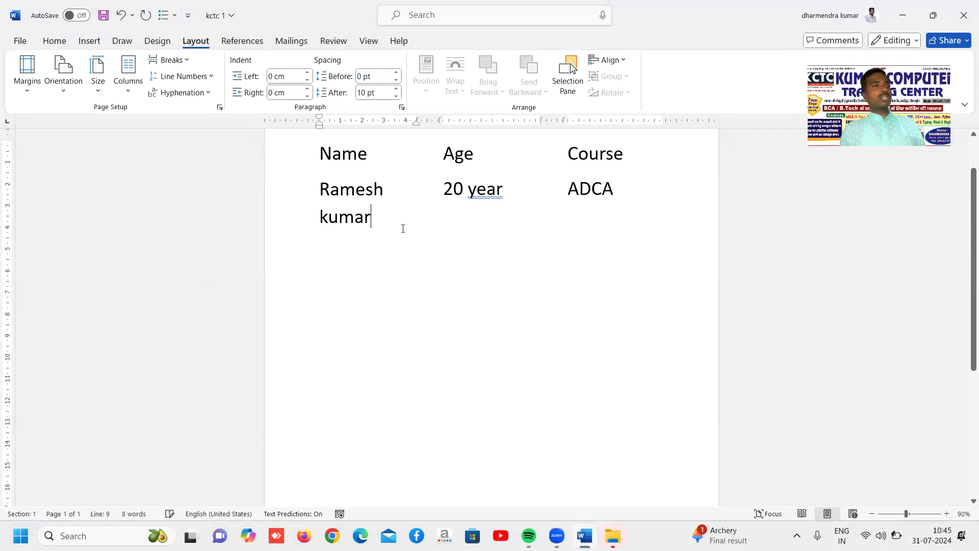
key("Return")
type("suresh")
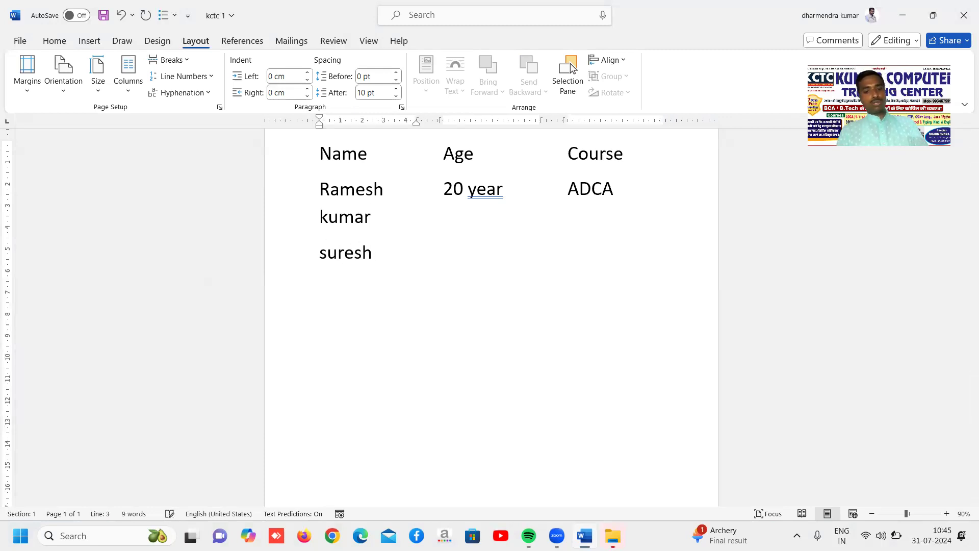
type(" kumar")
key("Tab")
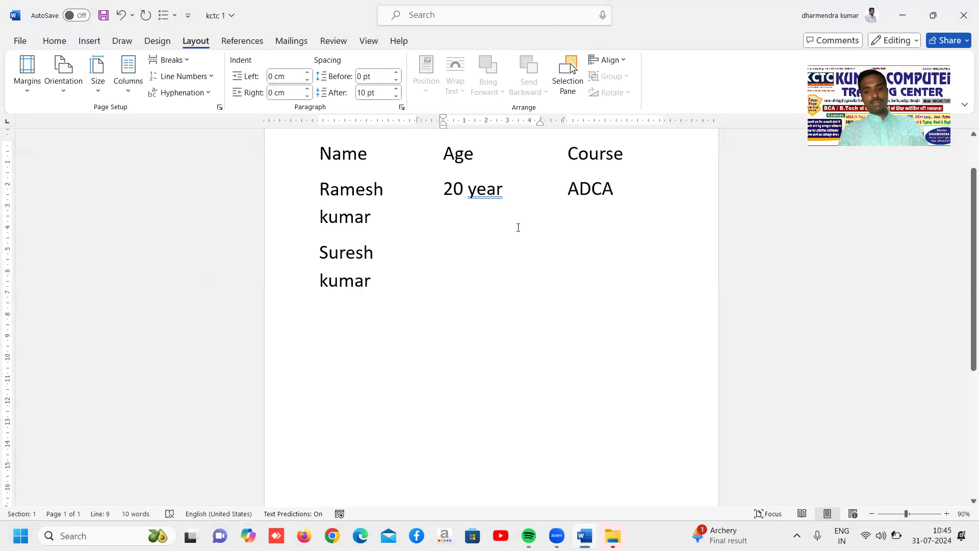
Enter "22 year" in the Age column, leaving one blank paragraph below "20 year"
key("Right")
key("Right")
key("Right")
key("Right")
key("Right")
key("Right")
key("Right")
key("Return")
key("Return")
type("22 year")
Enter "DCA" in the Course column on the same line as "22 year"
left_click(641, 223)
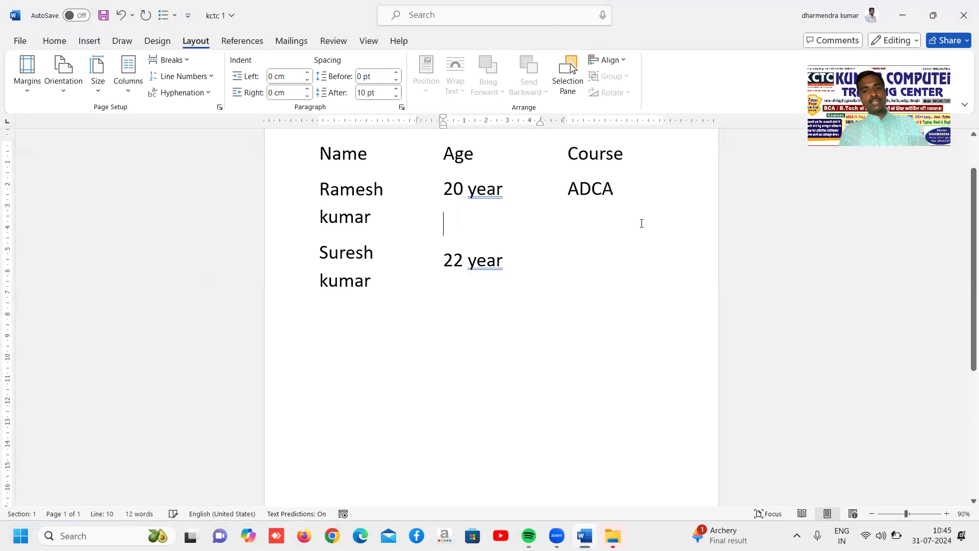
left_click(638, 182)
key("Return")
key("Return")
key("Return")
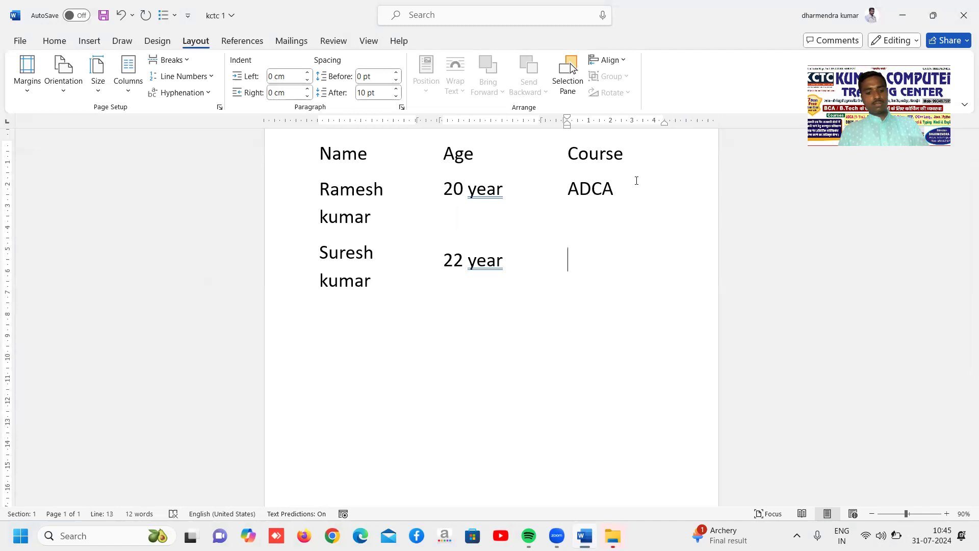
type("DCA")
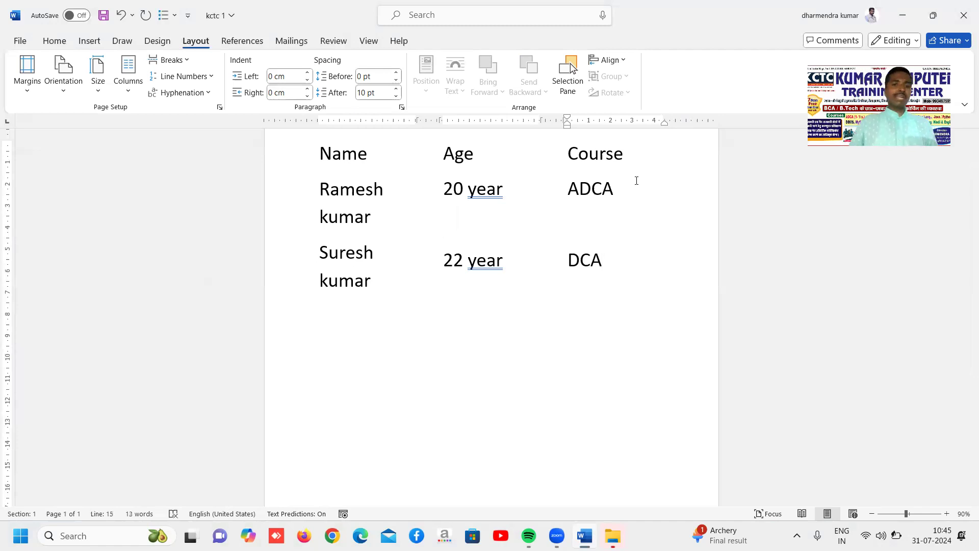
Enter a third student's full name as a new paragraph below the second student in the Name column
left_click(402, 285)
key("Return")
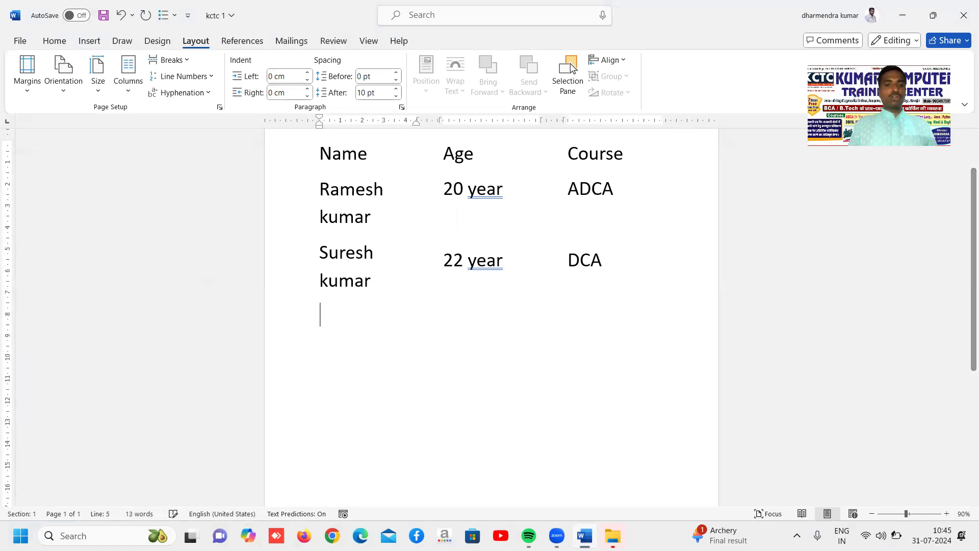
type("mahesh")
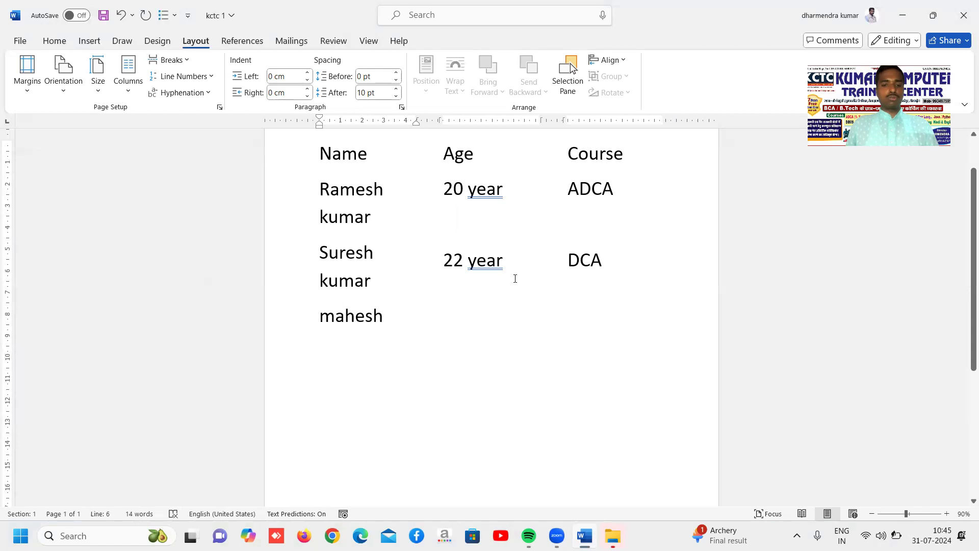
type(" kumar")
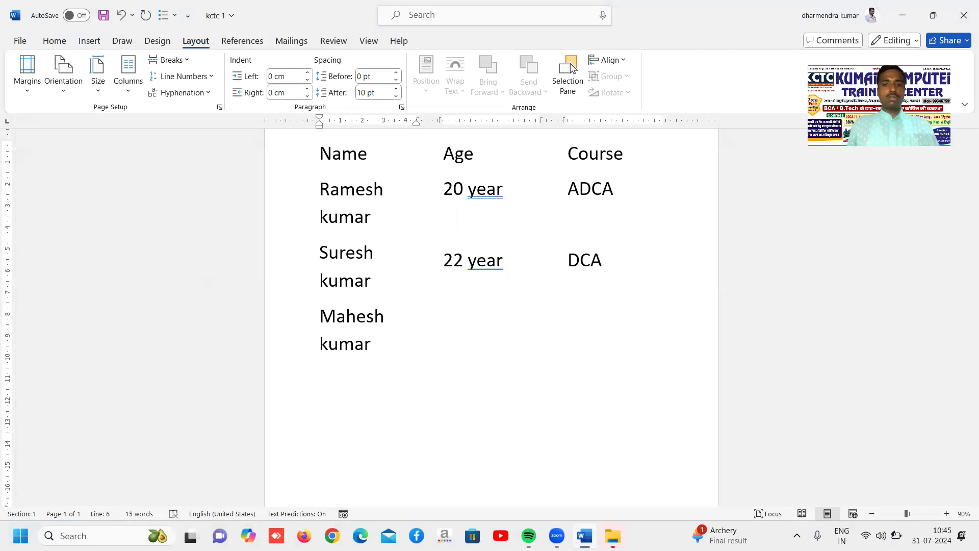
Enter "21 year" in the Age column, leaving one blank paragraph below "22 year"
left_click(510, 272)
key("Return")
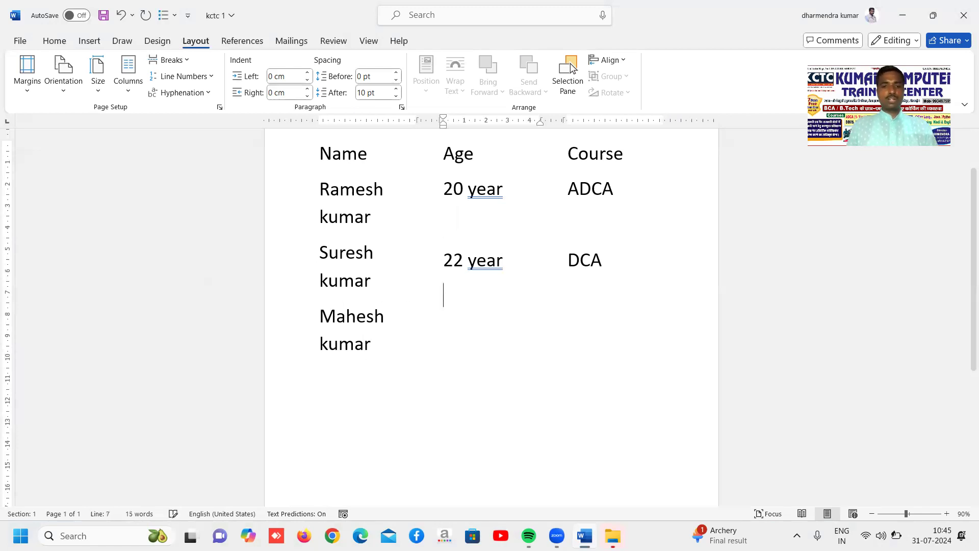
key("Down")
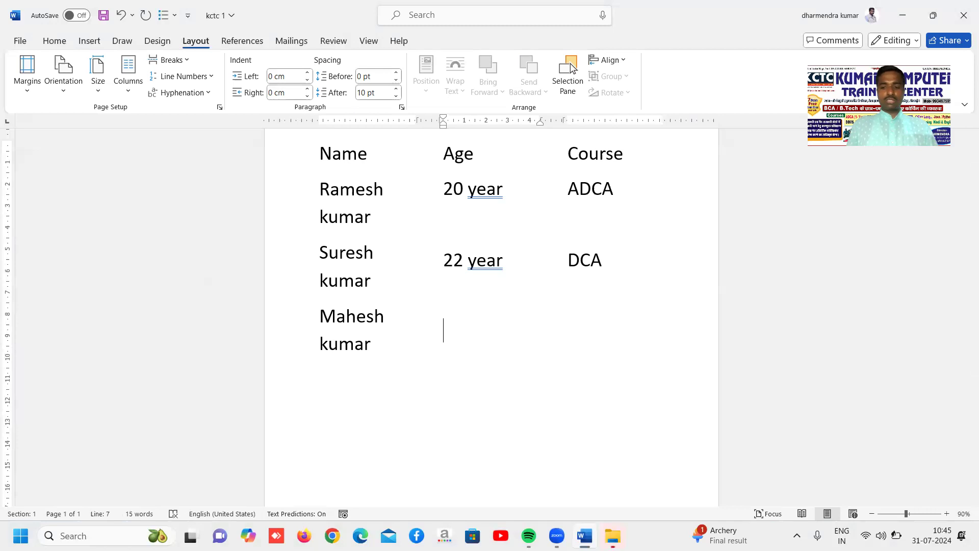
type("21 year")
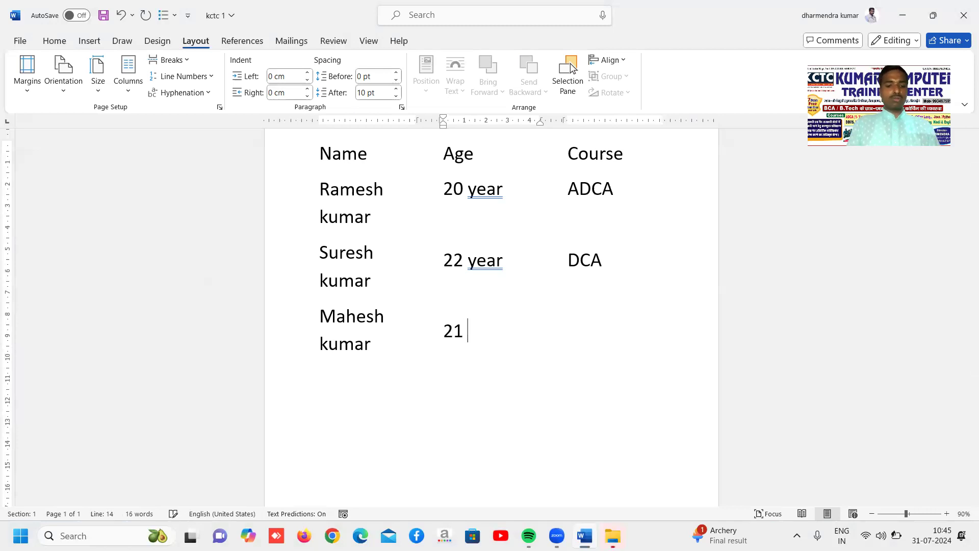
Enter "Tally" in the Course column, leaving one blank paragraph below "DCA"
left_click(605, 258)
key("Return")
key("Return")
type("Tally")
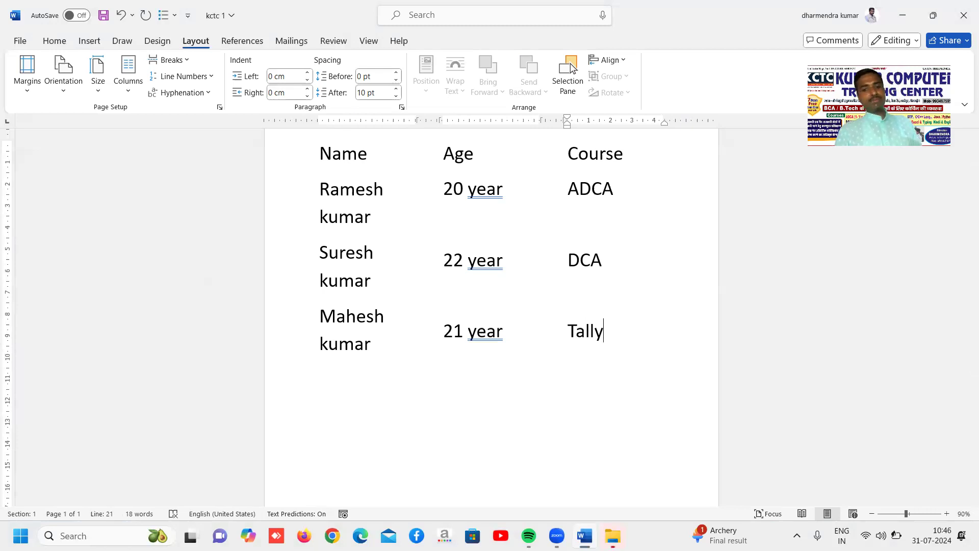
Fill a new paragraph below "Tally" in the Course column with a repeated "h" wrapping onto a ninth line
key("Return")
type("h")
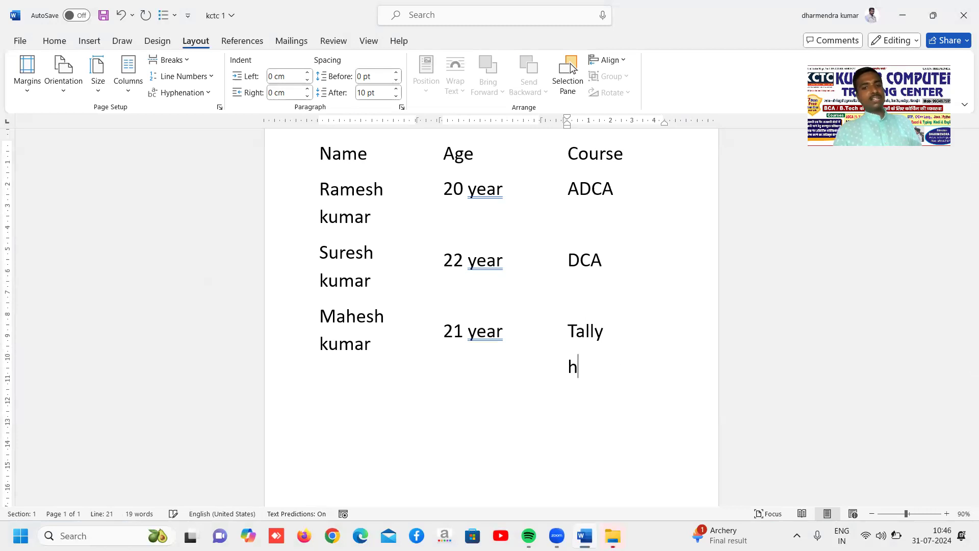
type("hhhhhhhhhhhhhhhhhhhhhhhhhhhhhhhhhhhhhhhhhhhhhhhhhhhhhhhhhhhhh")
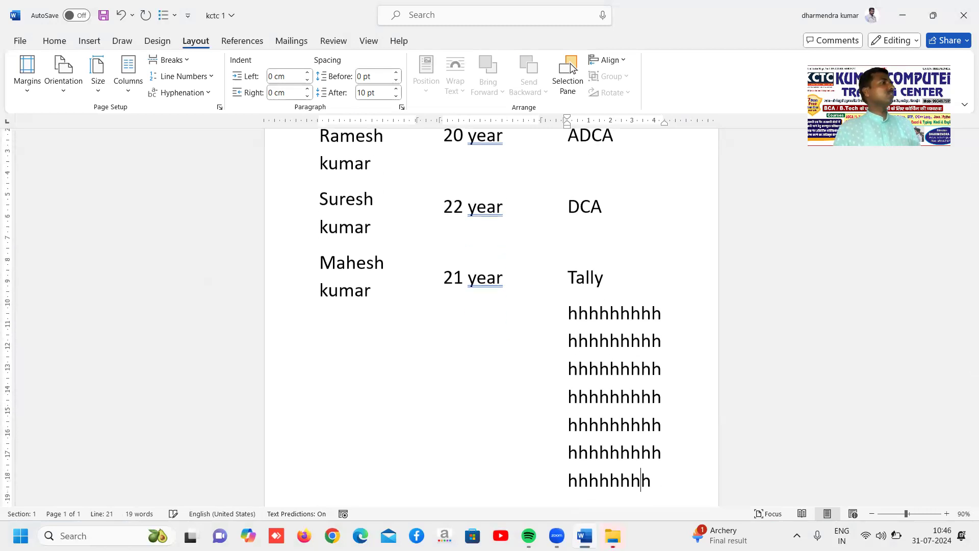
type("hhhhhhhhhhh")
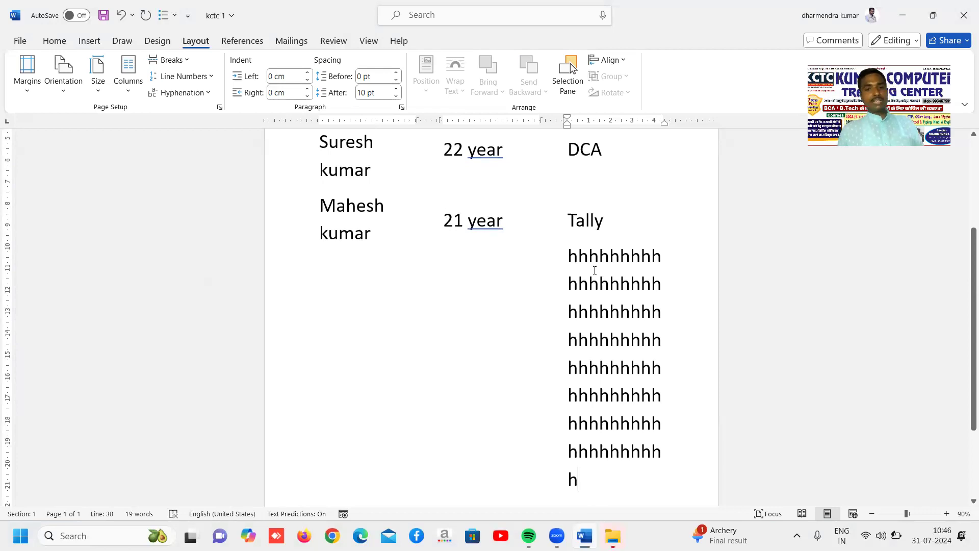
Add a new paragraph below "21 year" in the Age column with "j" and repeated "h" wrapping onto a fourth line, and dismiss the battery alert
left_click(528, 220)
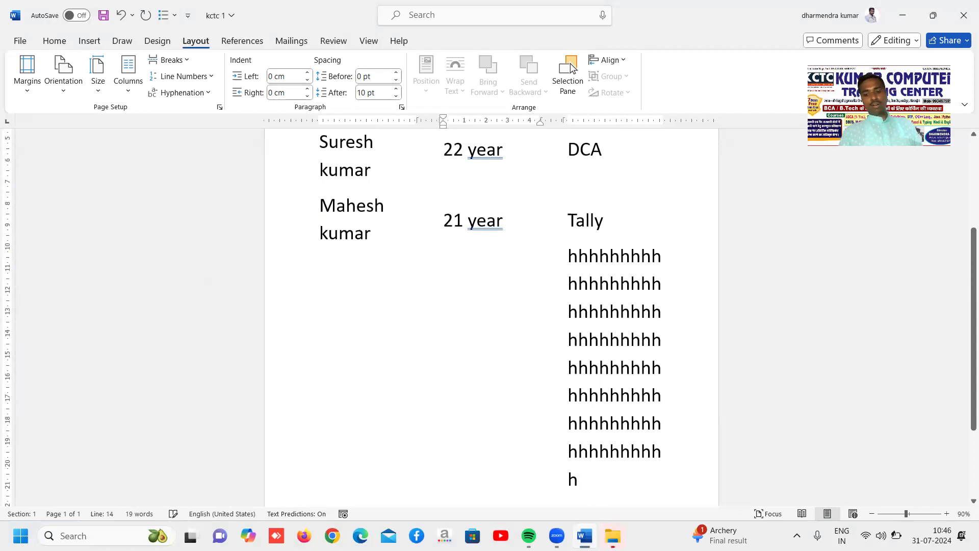
key("Return")
type("jhhhhhhhhhhhhhhhhhhhhhhhhhhh")
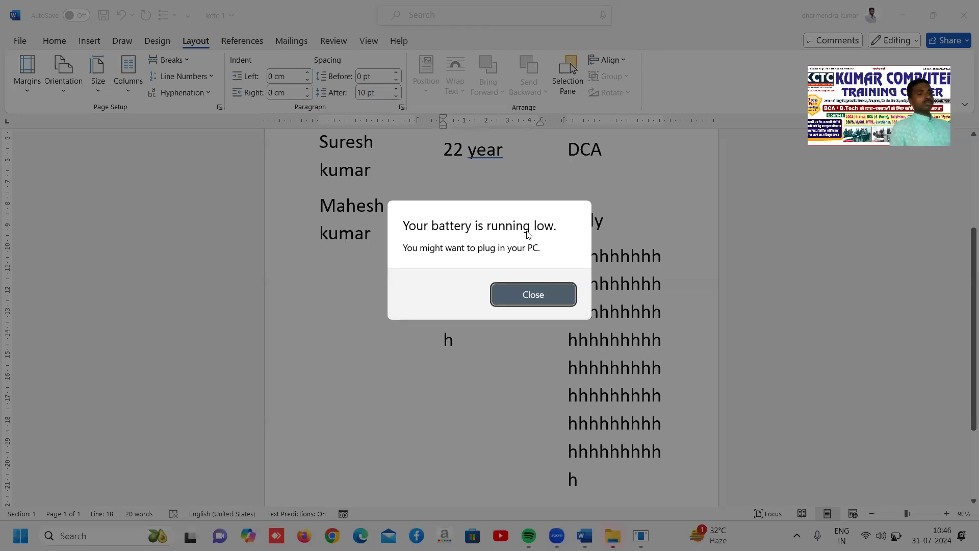
left_click(551, 295)
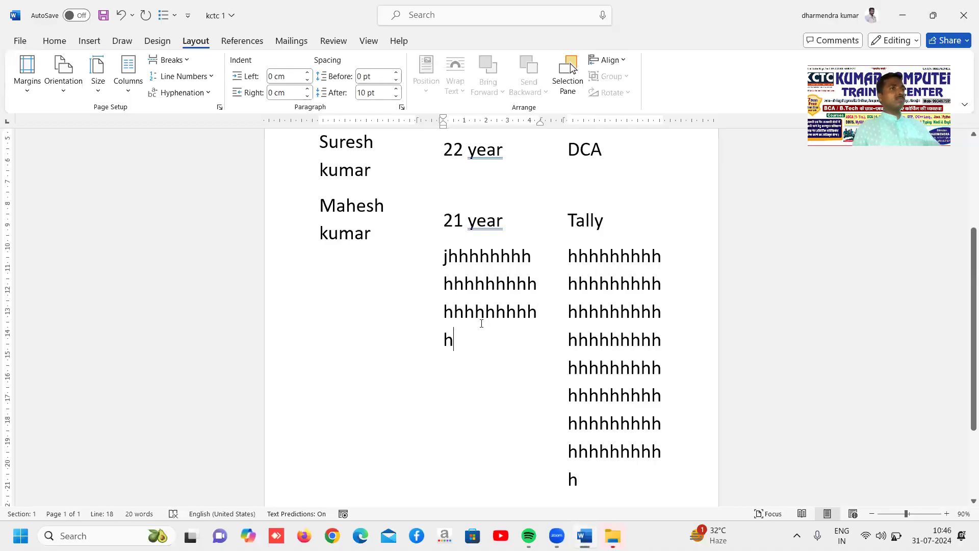